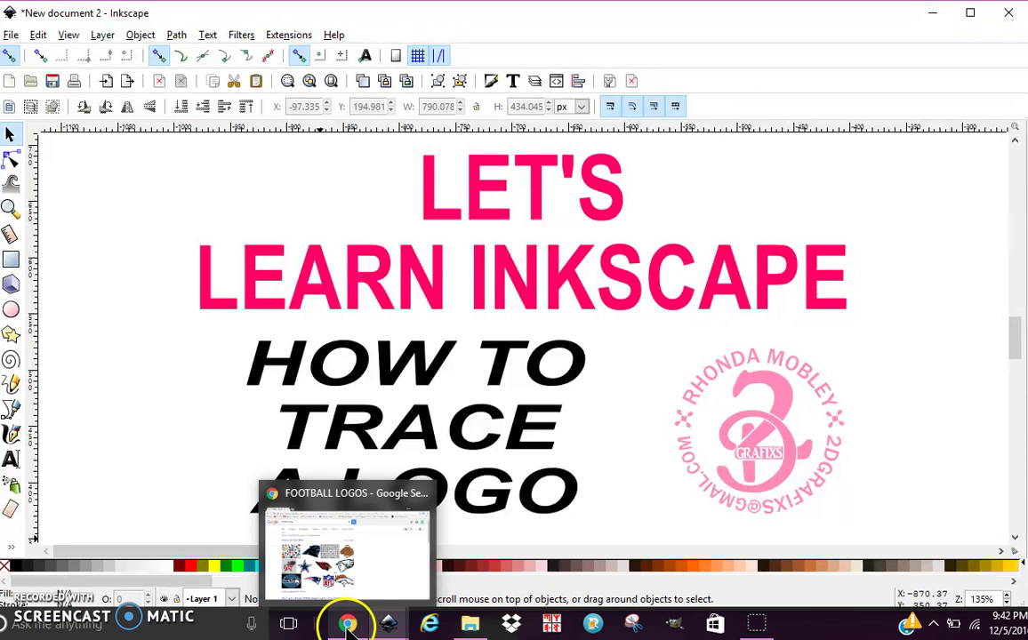
Step: Switch from Inkscape to the Chrome window showing Google results for 'football logos'
left_click(348, 625)
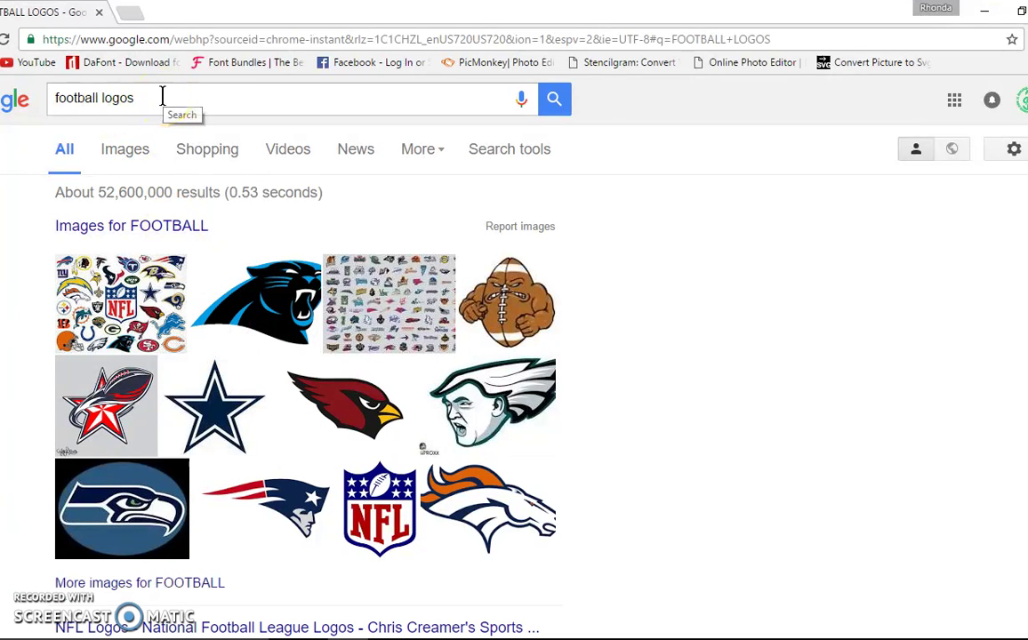
Step: Preview the black-and-blue panther logo in Google Images and choose Save image as
left_click(126, 153)
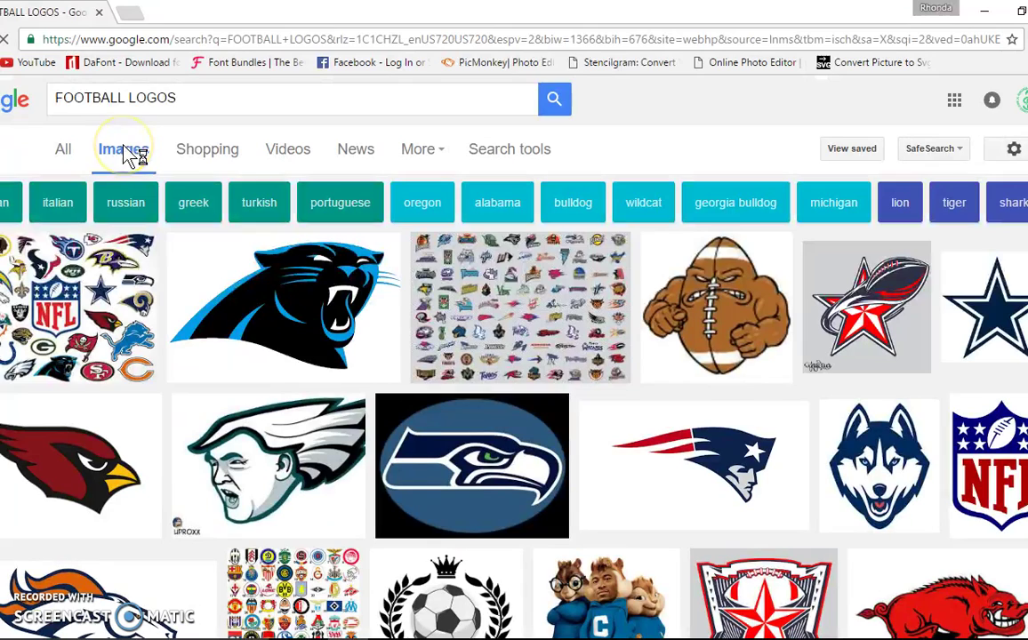
left_click(301, 296)
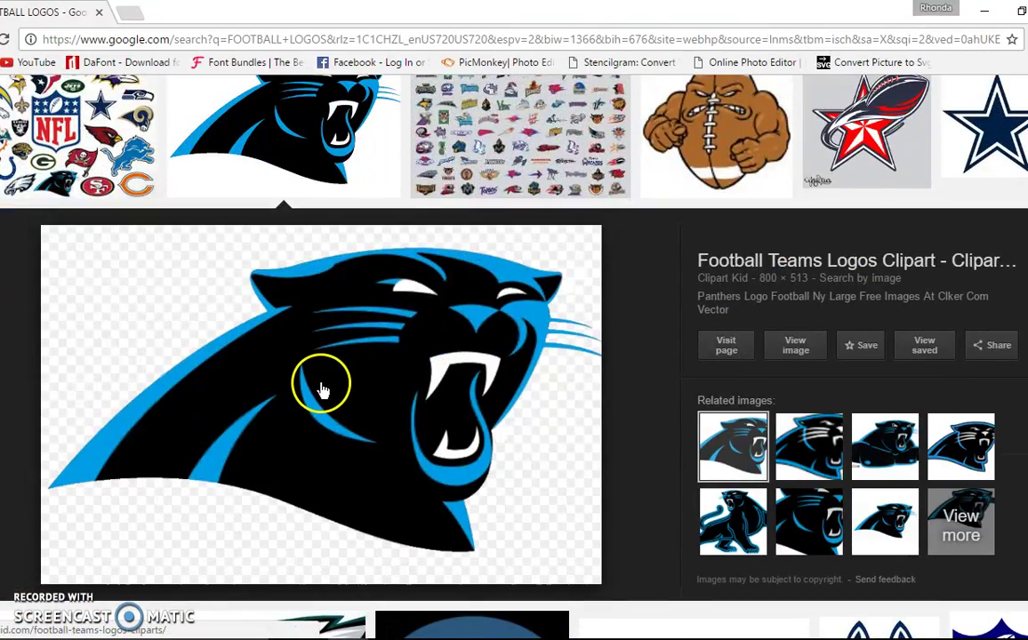
right_click(308, 353)
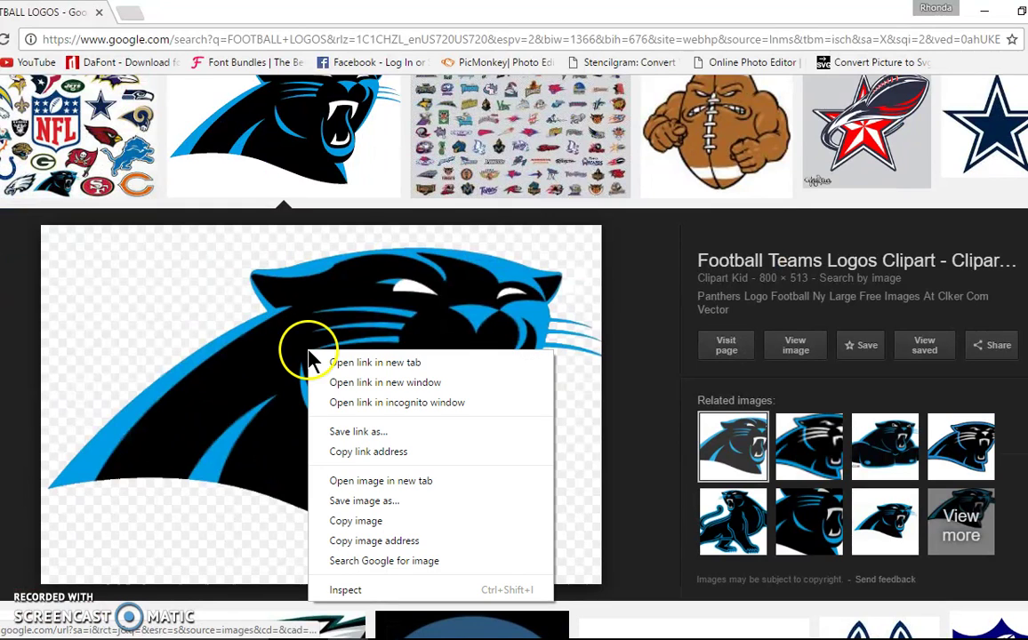
left_click(469, 509)
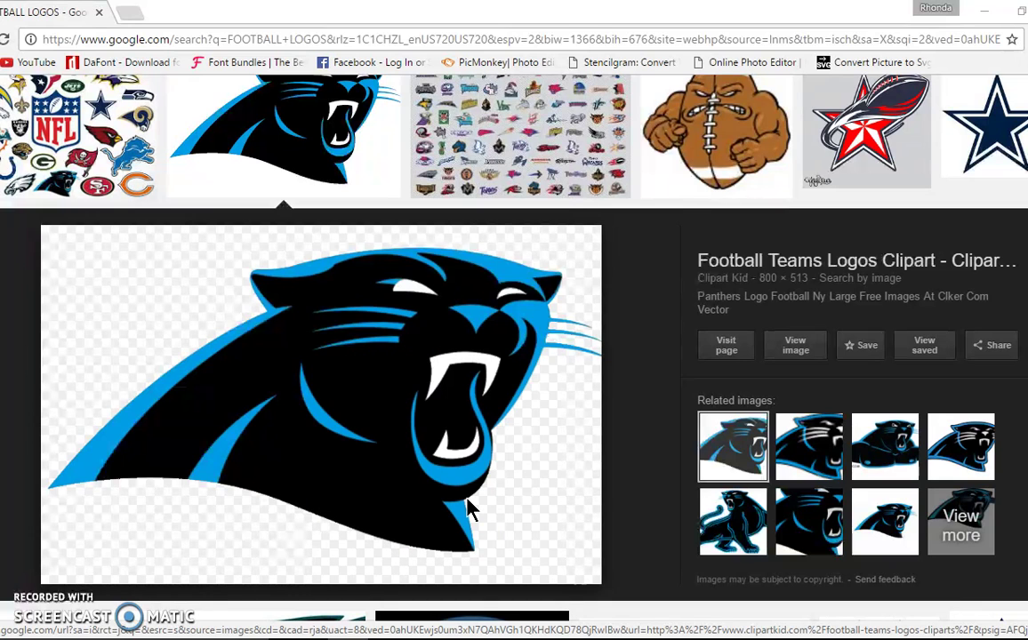
Step: Save the panther logo as a PNG on the Desktop under a shorter name, then close the window
left_click(97, 237)
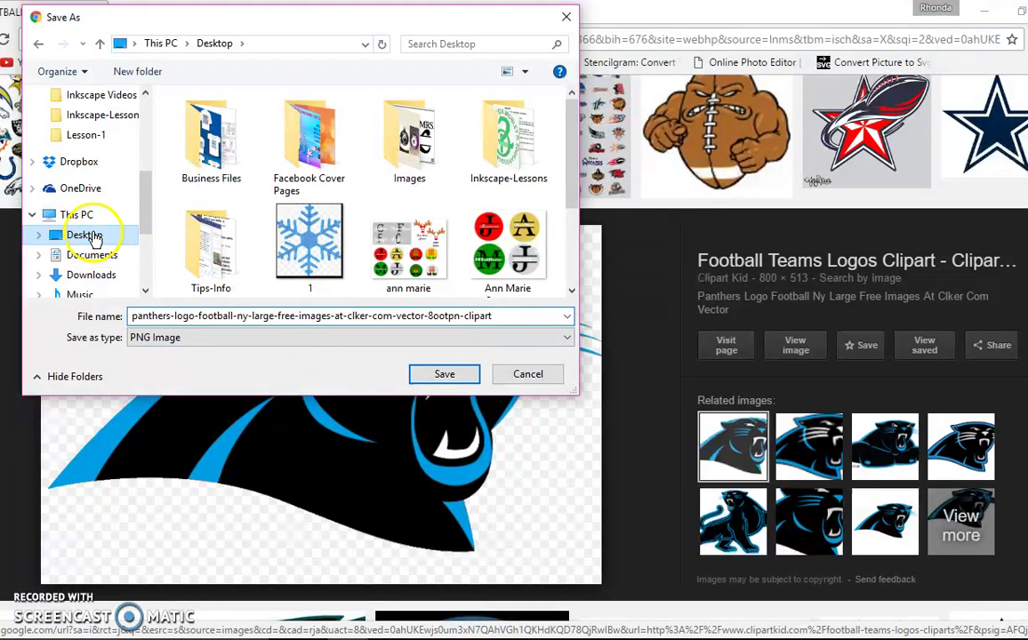
left_click(165, 317)
double_click(166, 316)
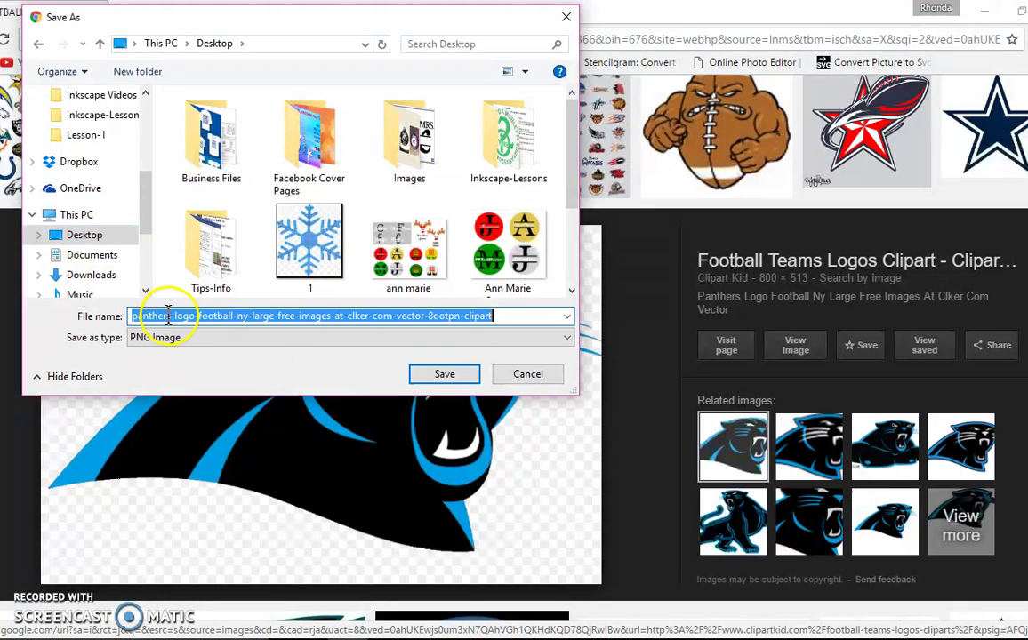
left_click(442, 375)
left_click(552, 377)
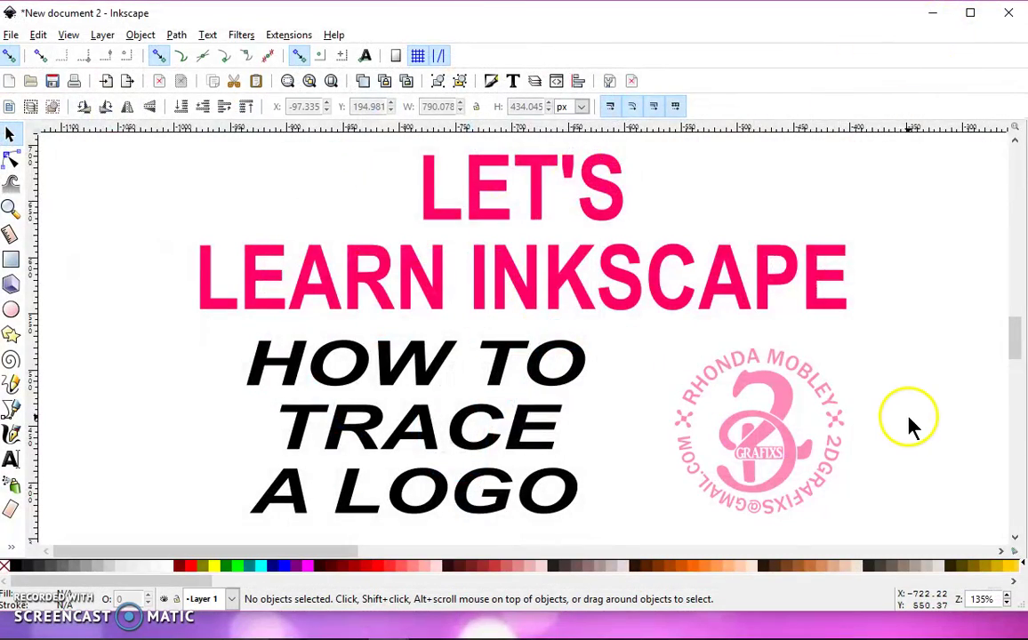
Step: Zoom and pan the Inkscape canvas to centre the empty page beside the title artwork
scroll(916, 427, "down", 2)
left_click_drag(920, 428, 139, 320)
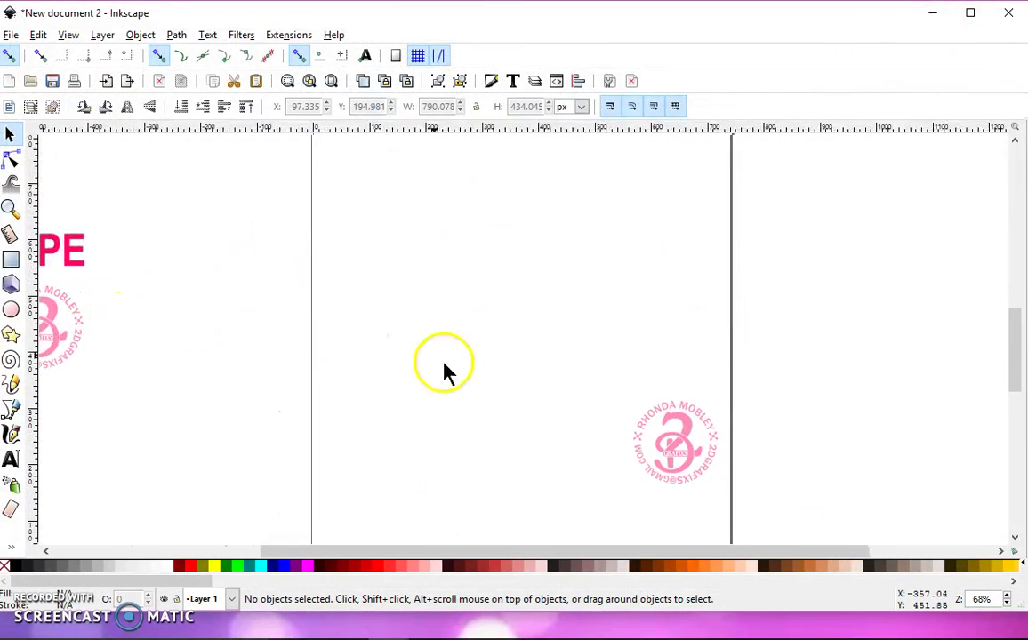
scroll(473, 395, "up", 1)
left_click_drag(473, 396, 369, 372)
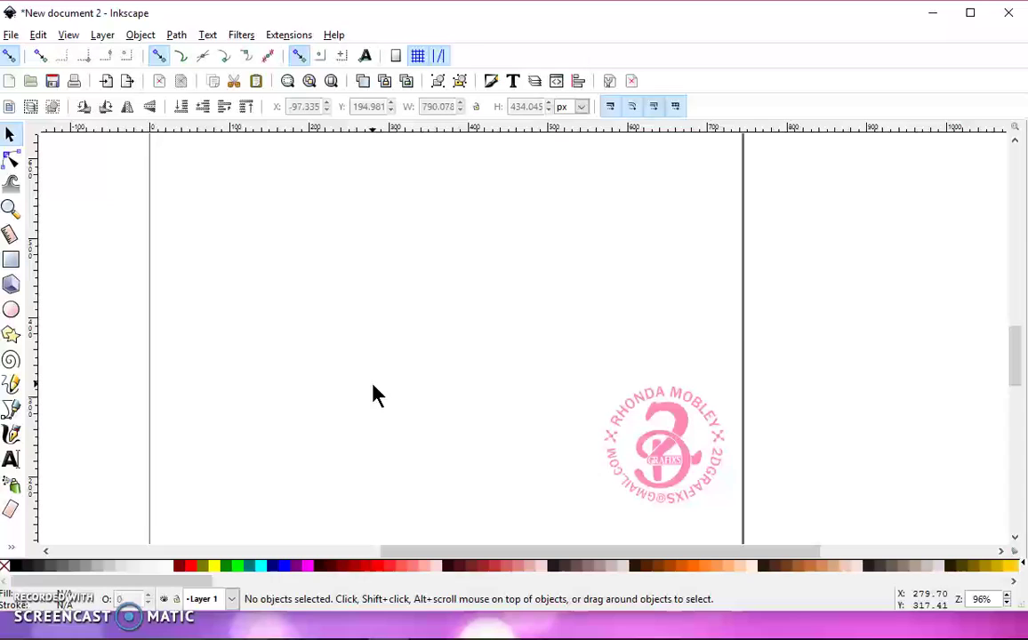
Step: Import the panthers PNG from the Desktop, embedded at 800 × 513 px, and place it on the page
left_click(11, 36)
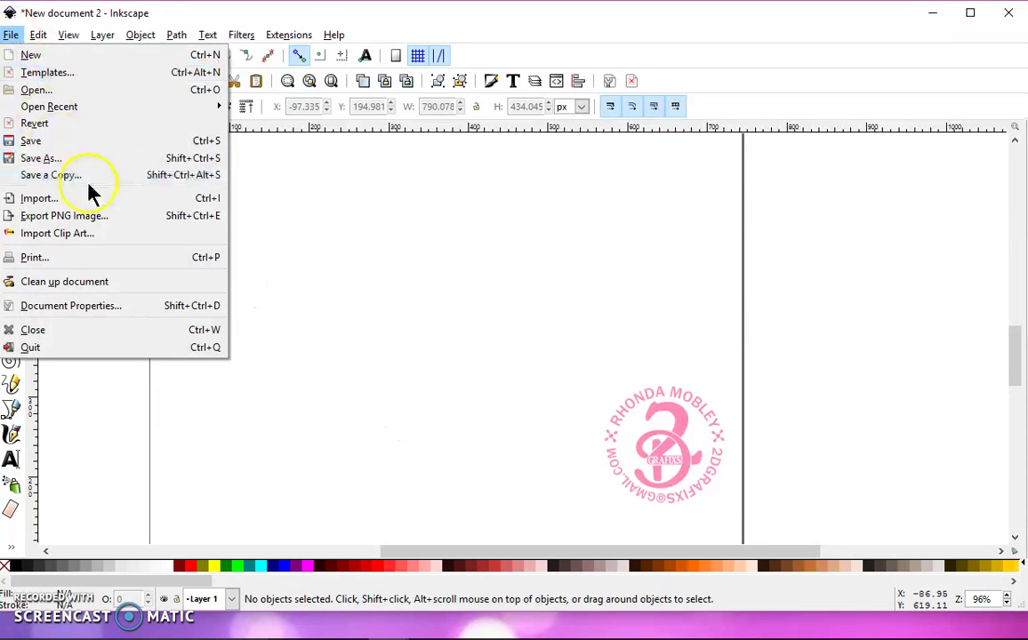
left_click(99, 201)
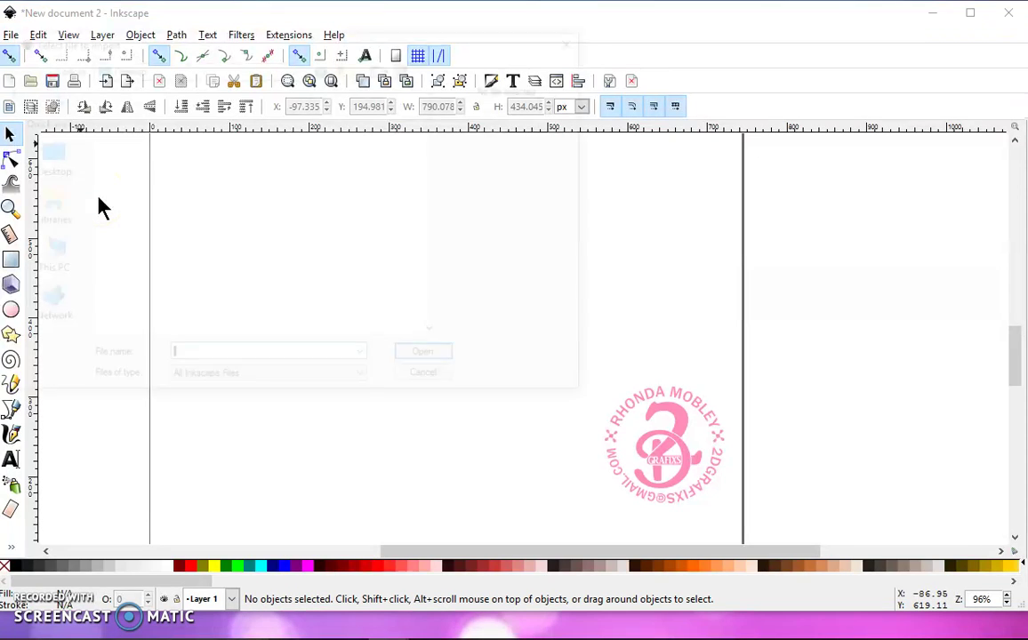
scroll(436, 278, "down", 15)
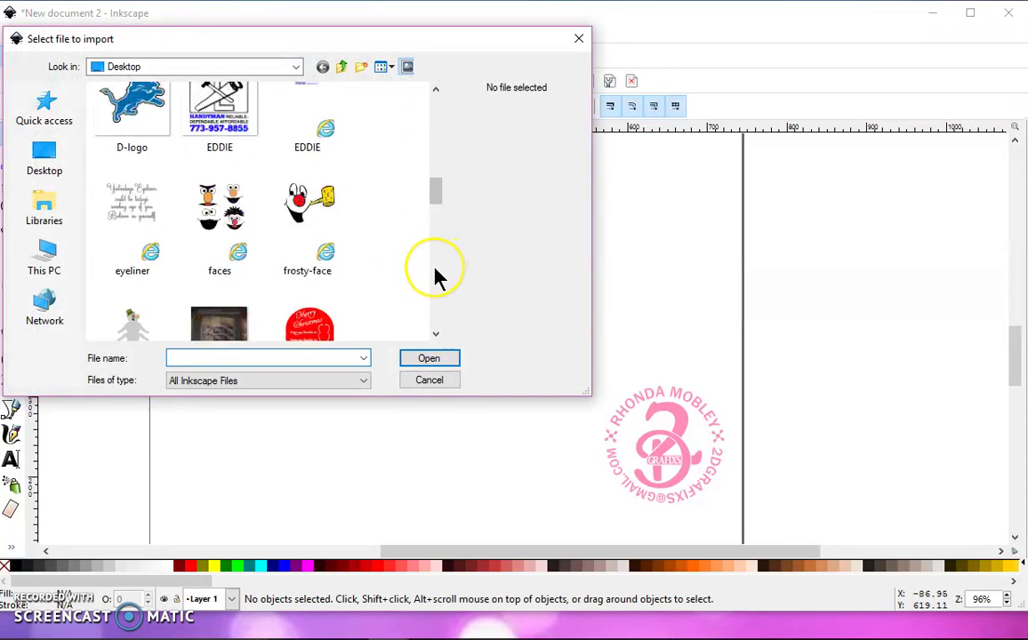
left_click(308, 302)
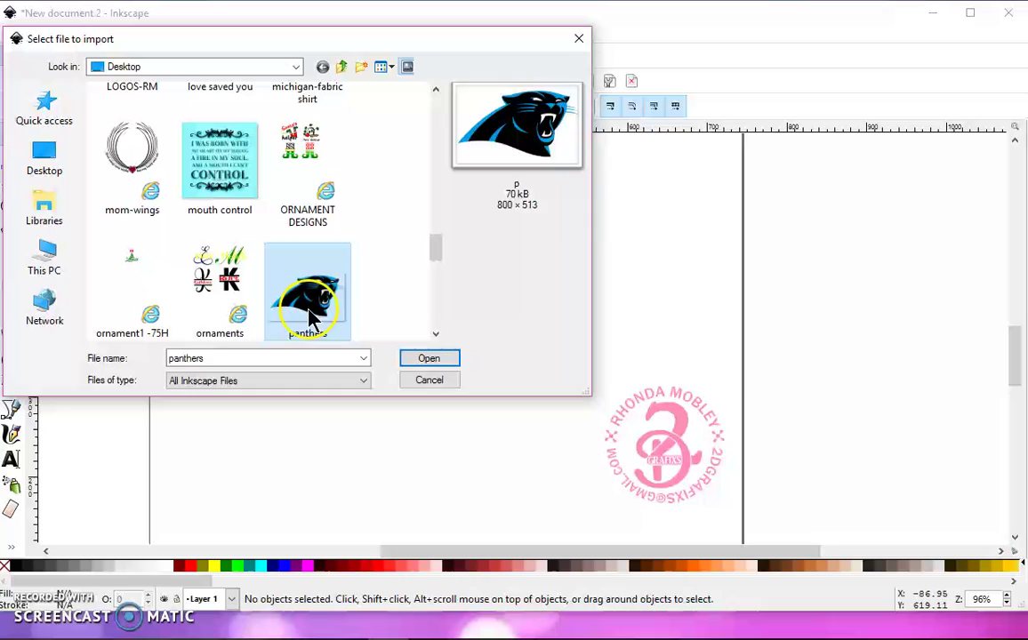
left_click(429, 359)
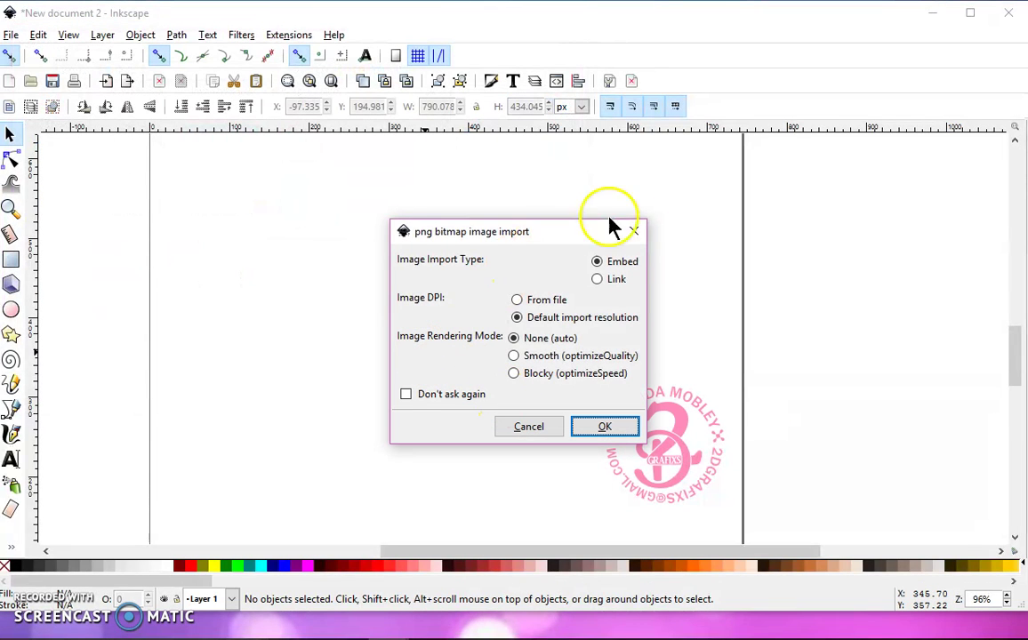
left_click(605, 426)
left_click_drag(605, 354, 409, 286)
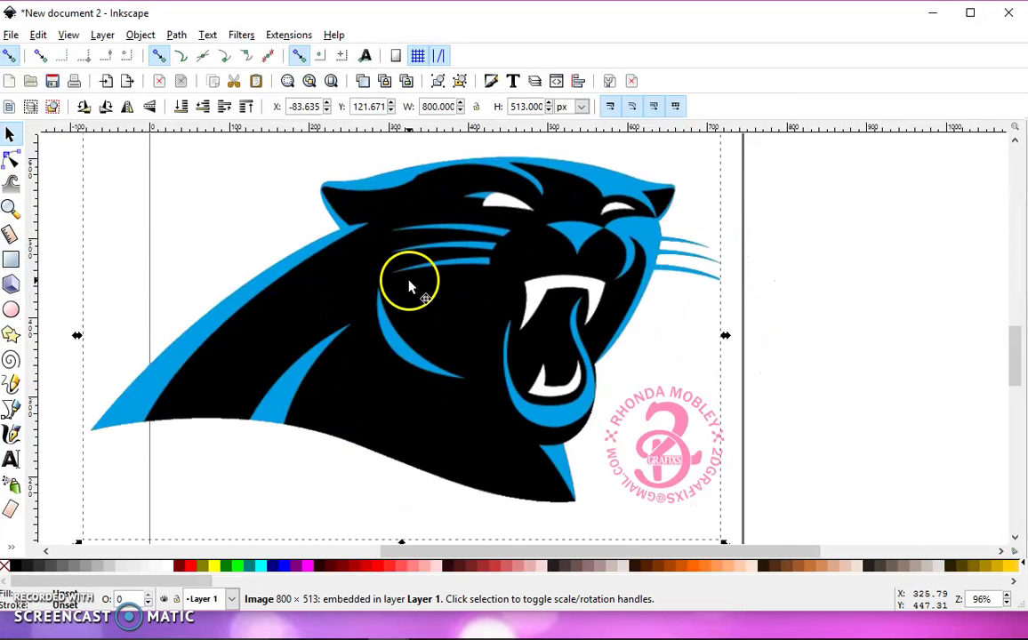
Step: In Trace Bitmap, try smoothing, 8 colour scans and the brightness cutoff mode
left_click(176, 35)
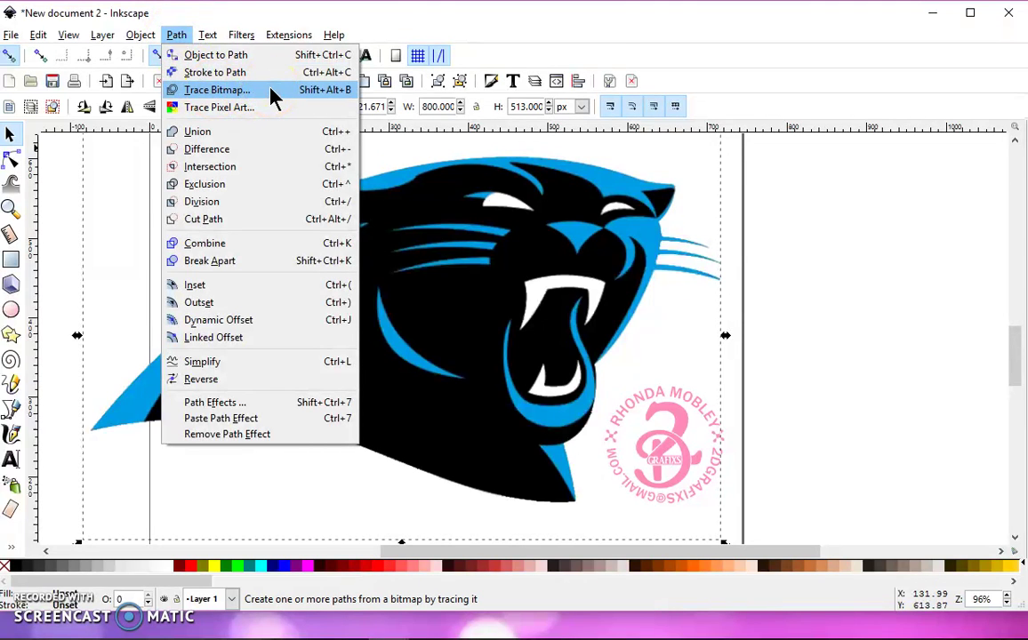
left_click(217, 90)
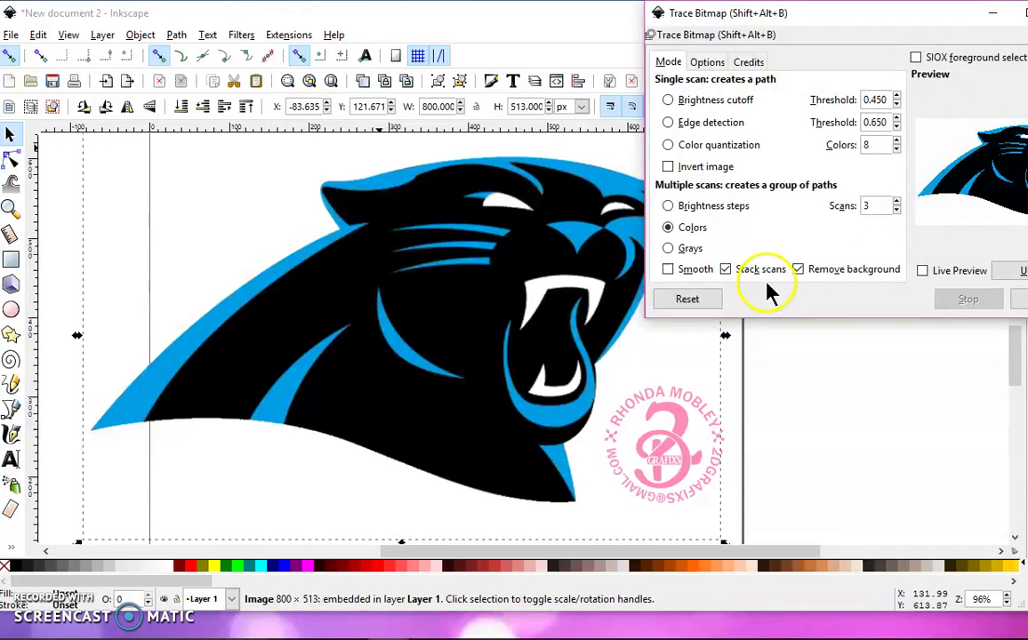
left_click(670, 269)
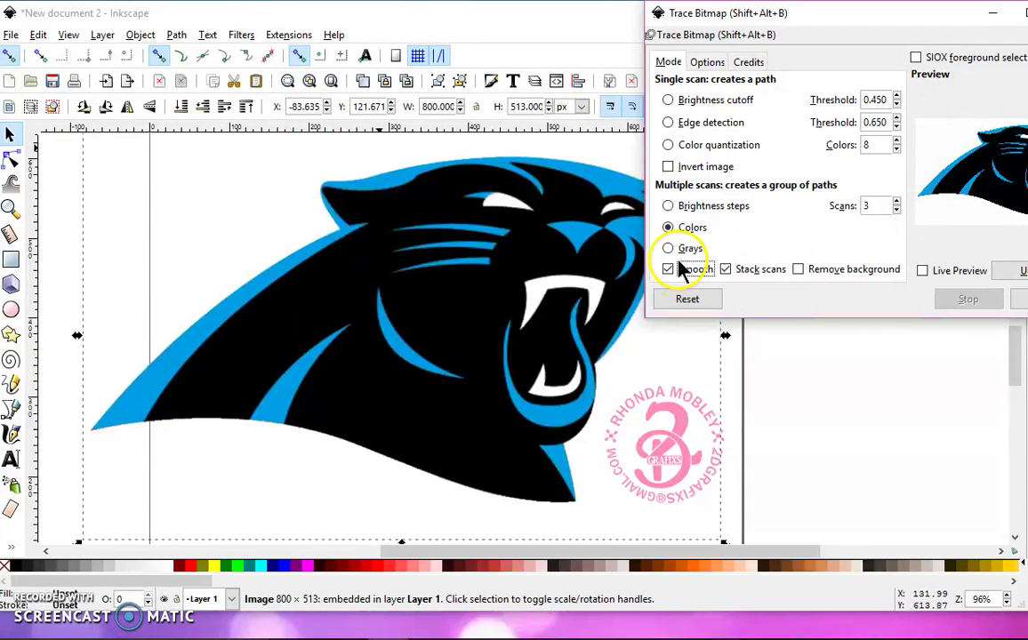
left_click(897, 201)
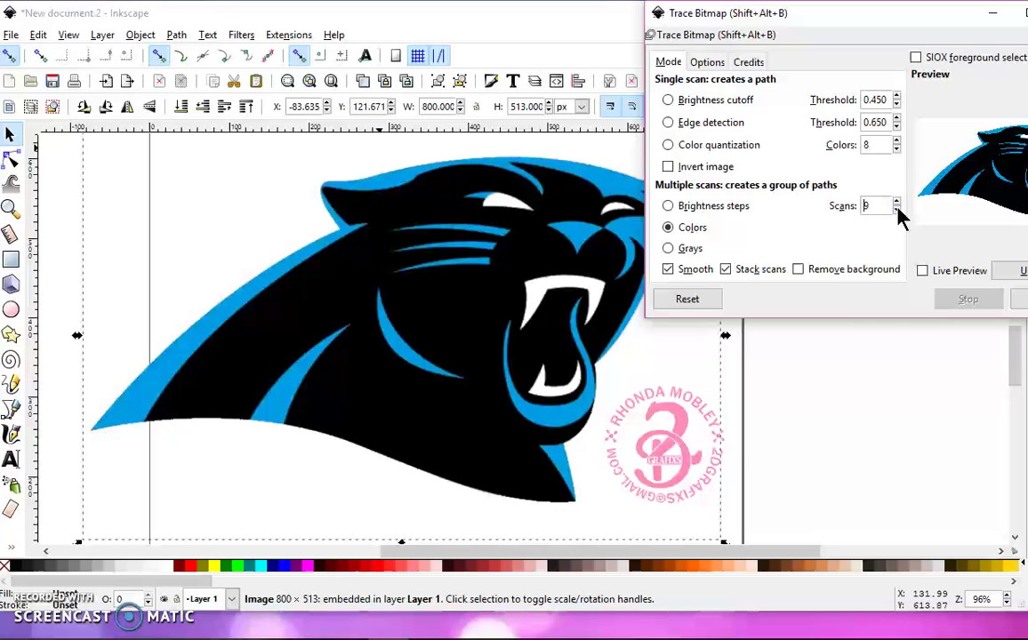
left_click(896, 211)
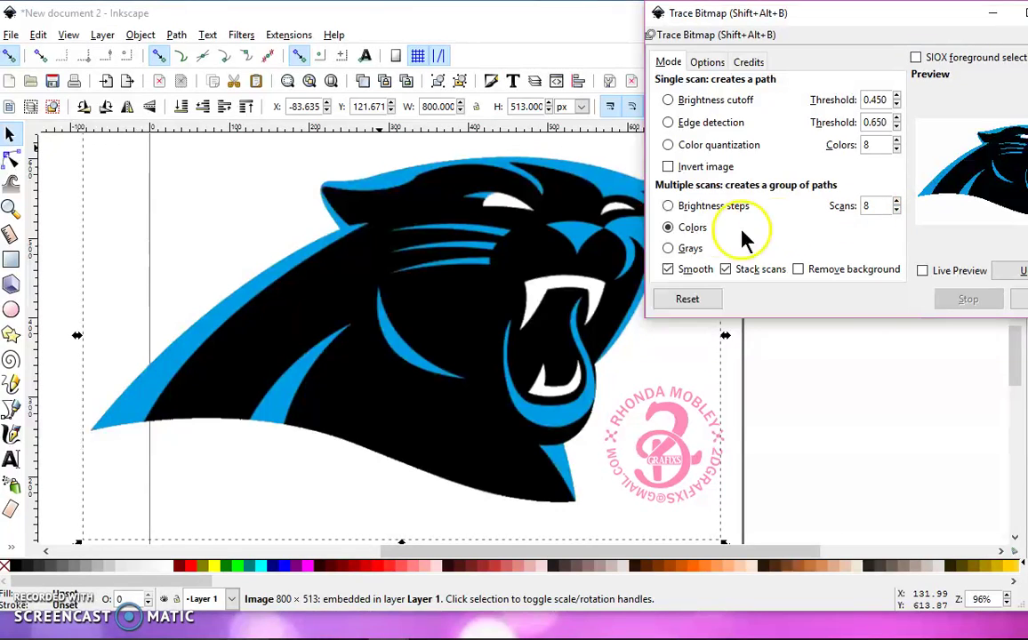
left_click(674, 102)
left_click_drag(930, 23, 865, 28)
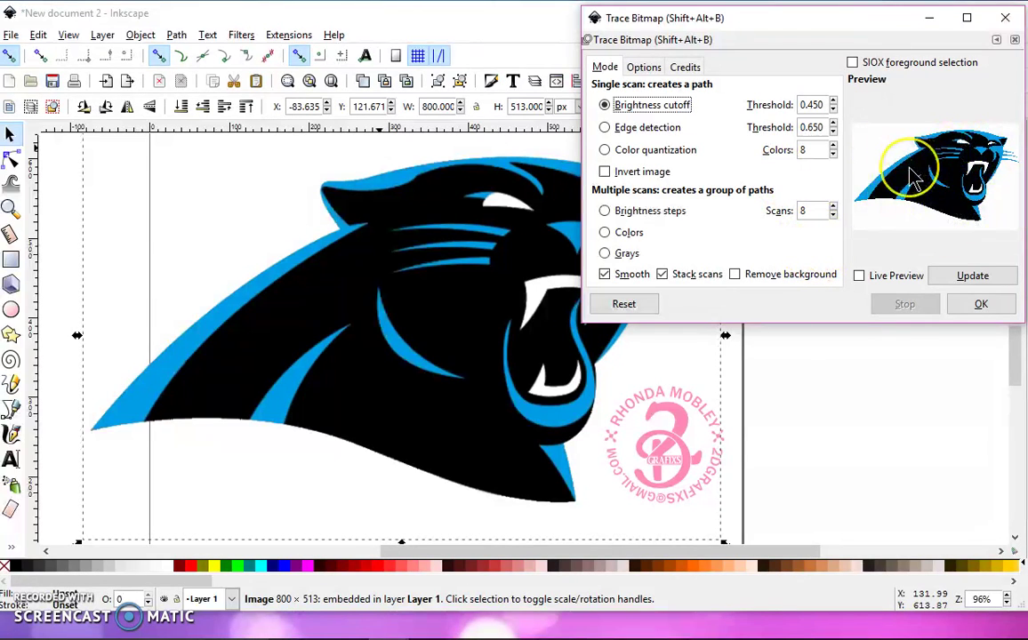
Step: Trace with Colors using 3 scans, smoothing off and background removed, previewing before applying
left_click(605, 232)
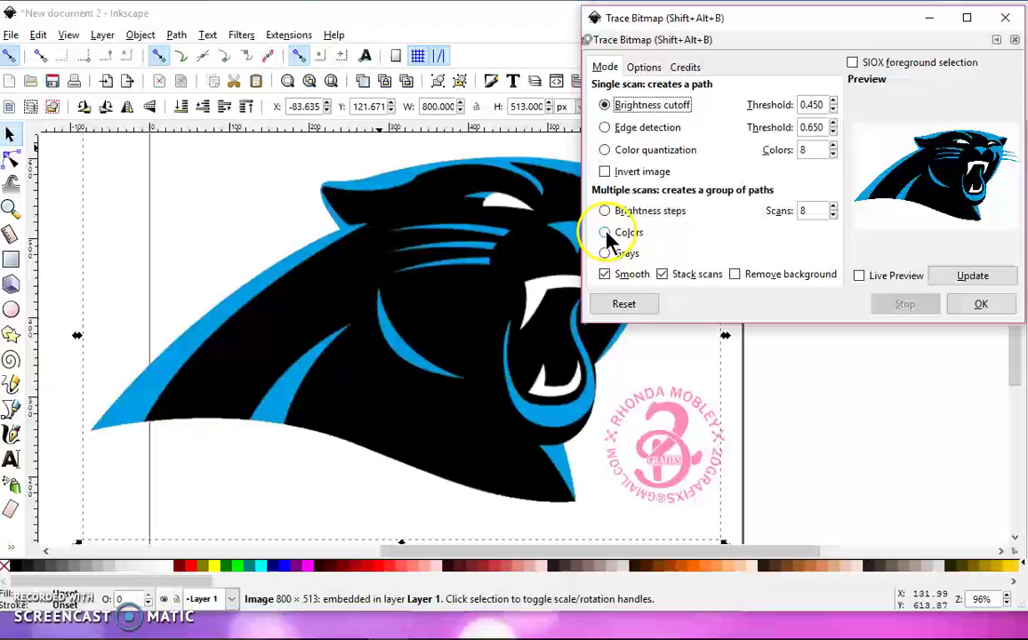
left_click(604, 275)
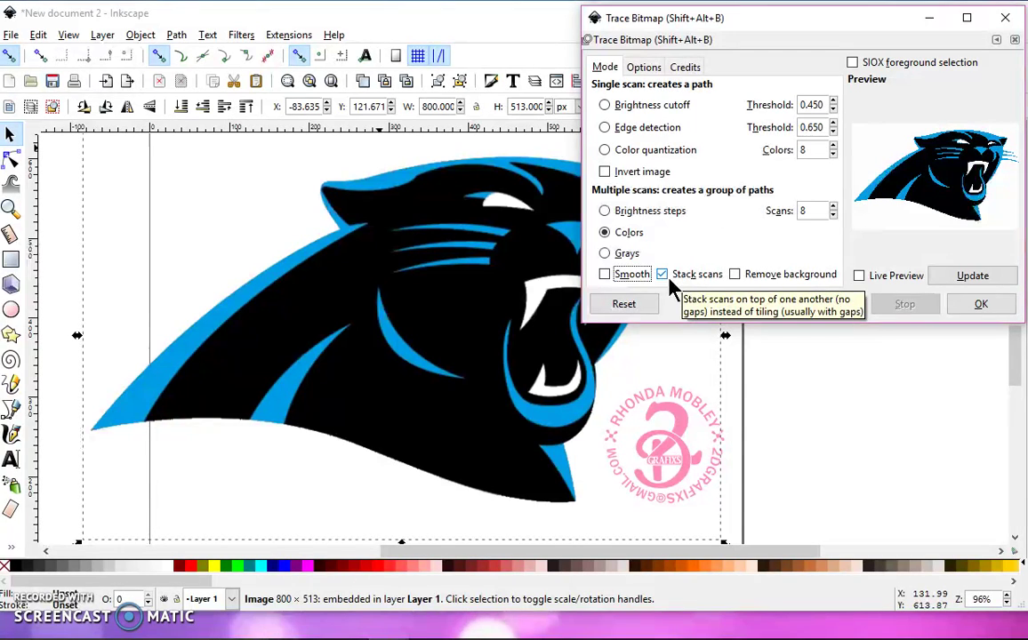
left_click(735, 275)
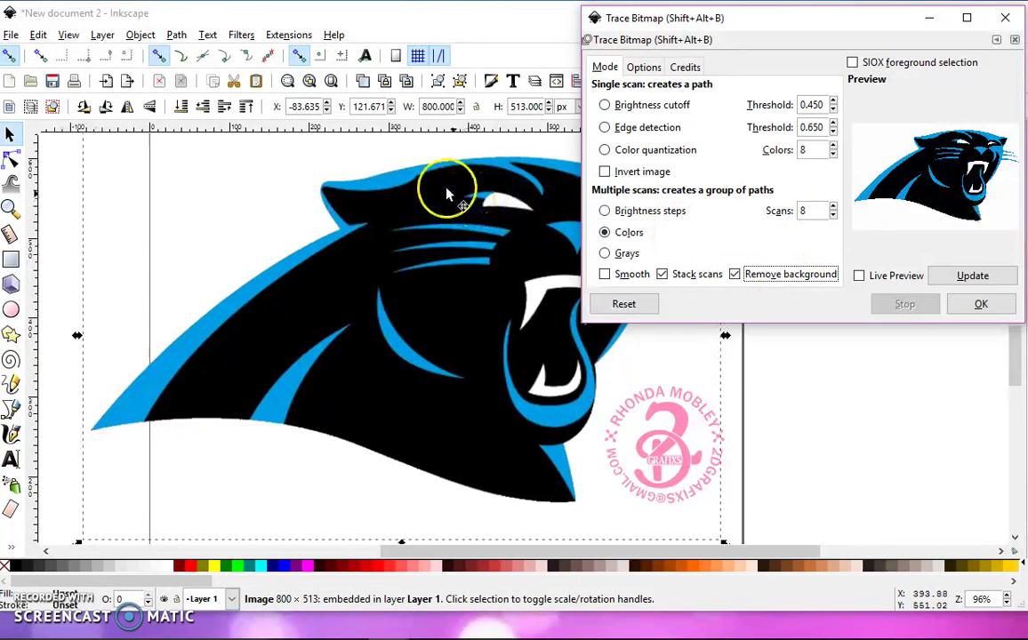
left_click(833, 213)
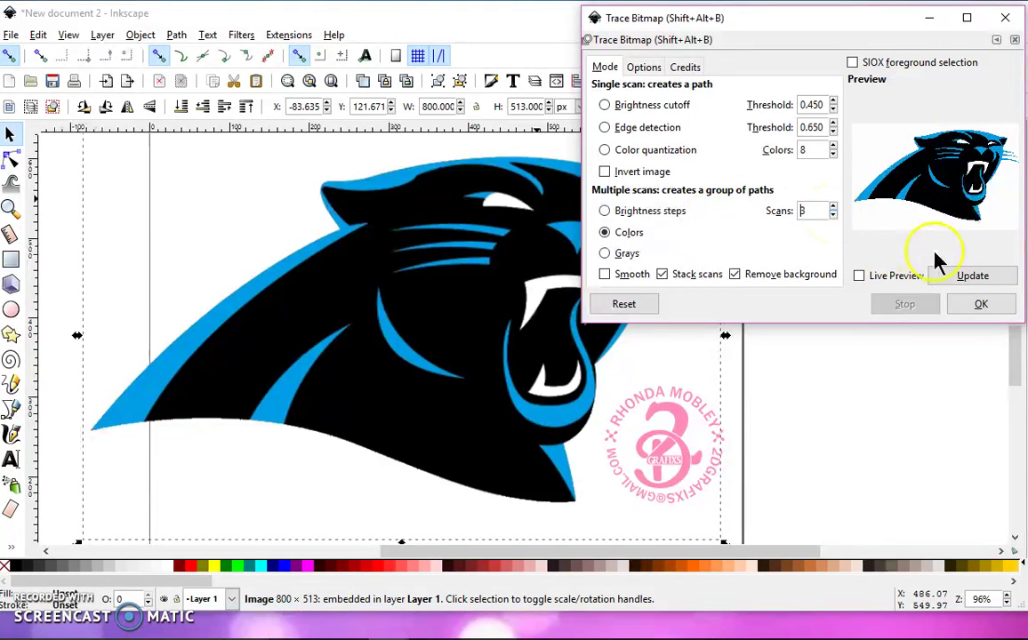
left_click(971, 275)
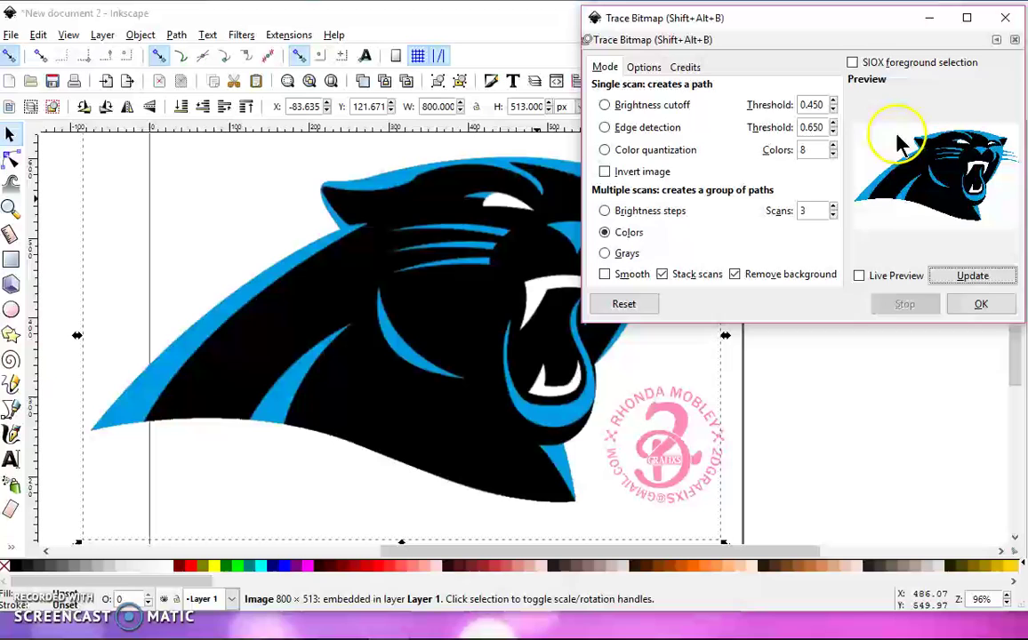
left_click(983, 304)
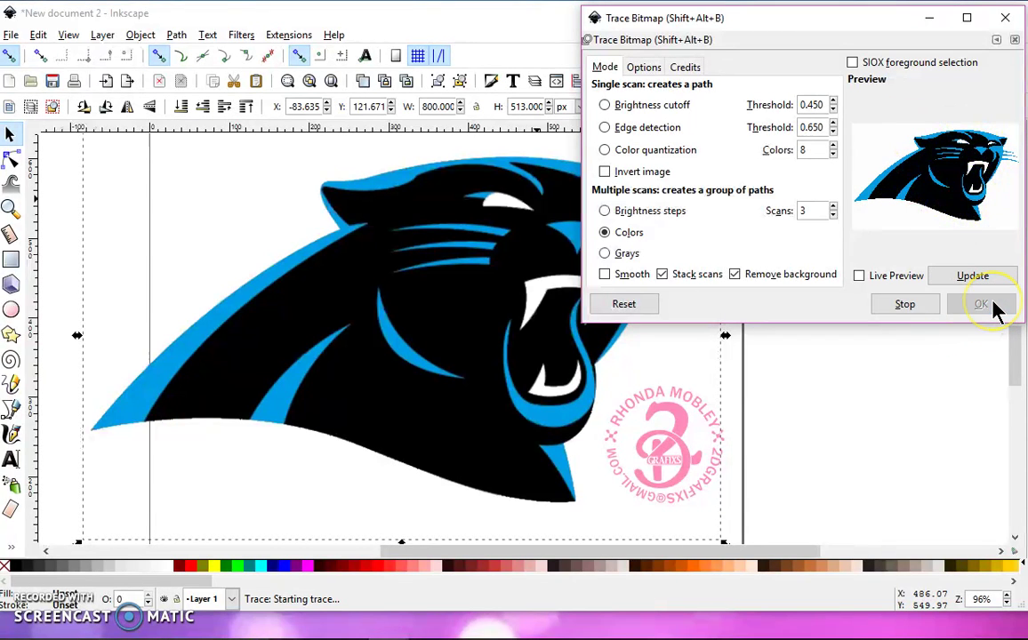
Step: Delete the original bitmap and move the 790.078 × 434.310 px traced panther back onto the page
left_click(1005, 18)
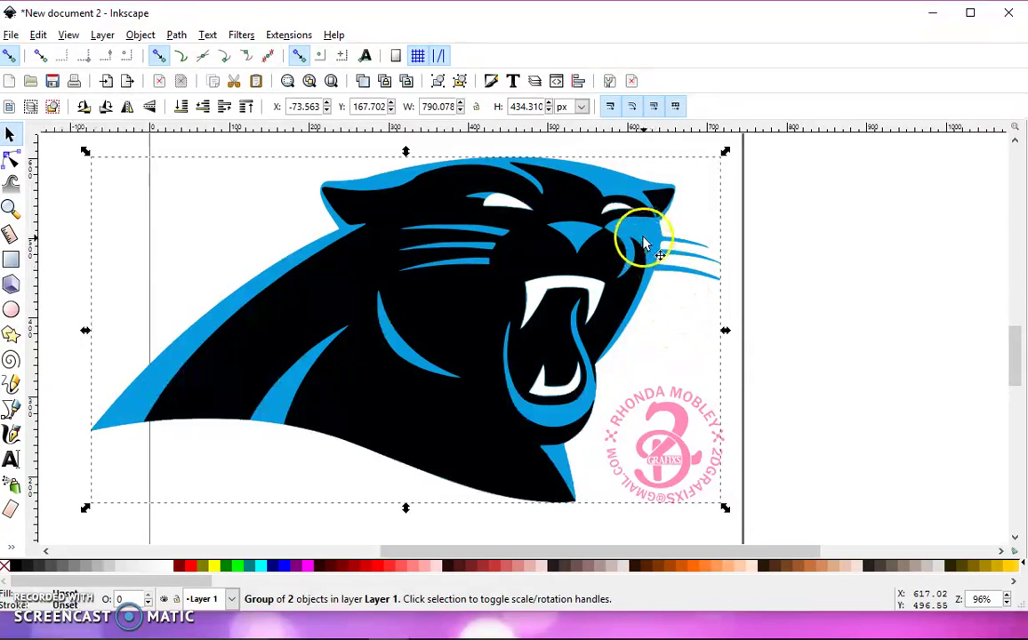
mouse_move(646, 239)
left_mouse_down()
mouse_move(491, 230)
mouse_move(222, 249)
left_mouse_up()
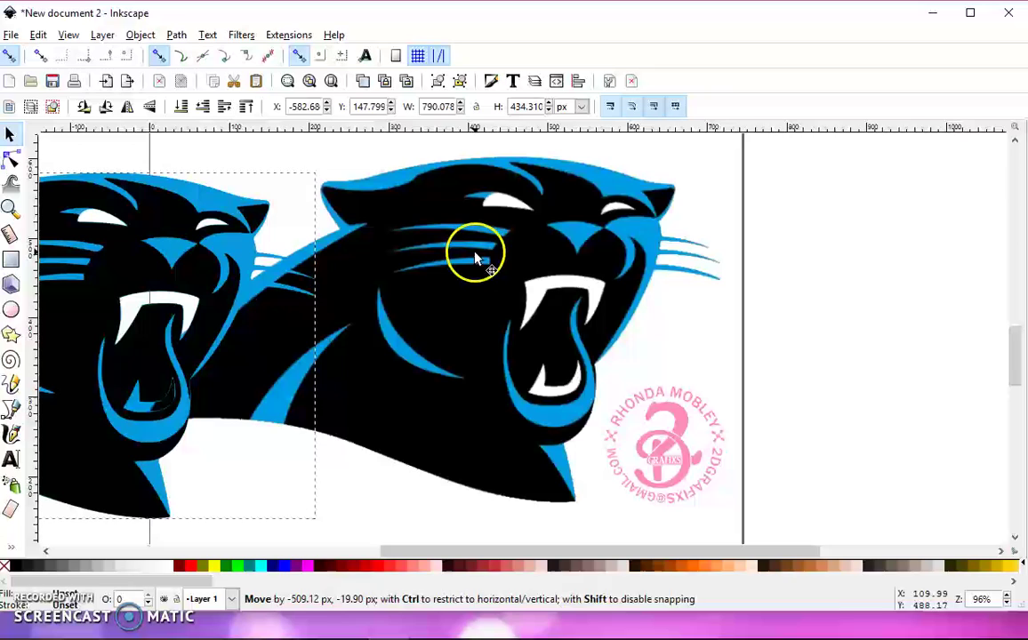
left_click(484, 257)
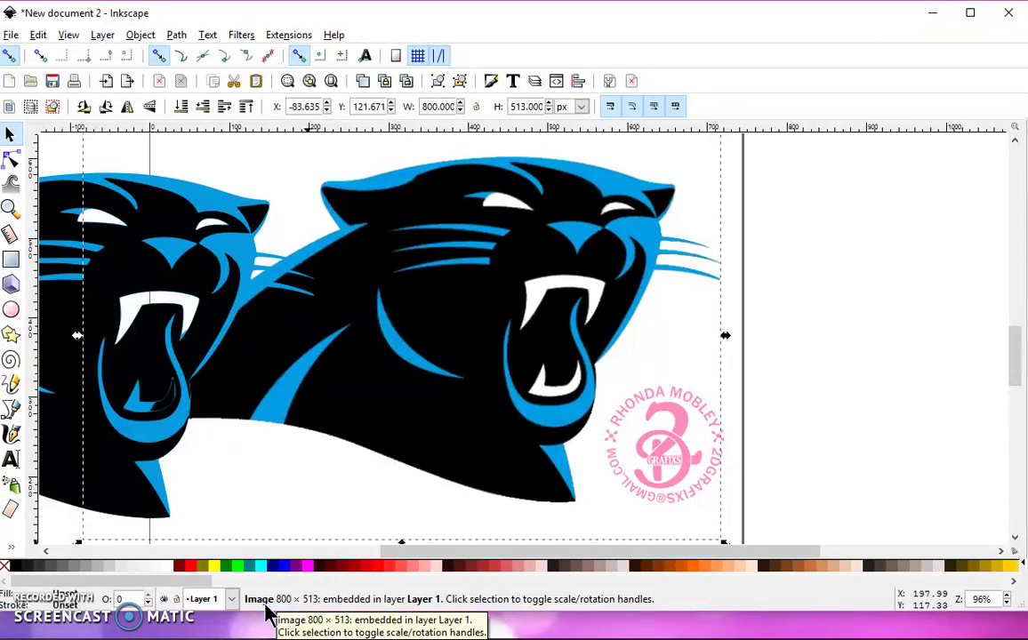
key("Delete")
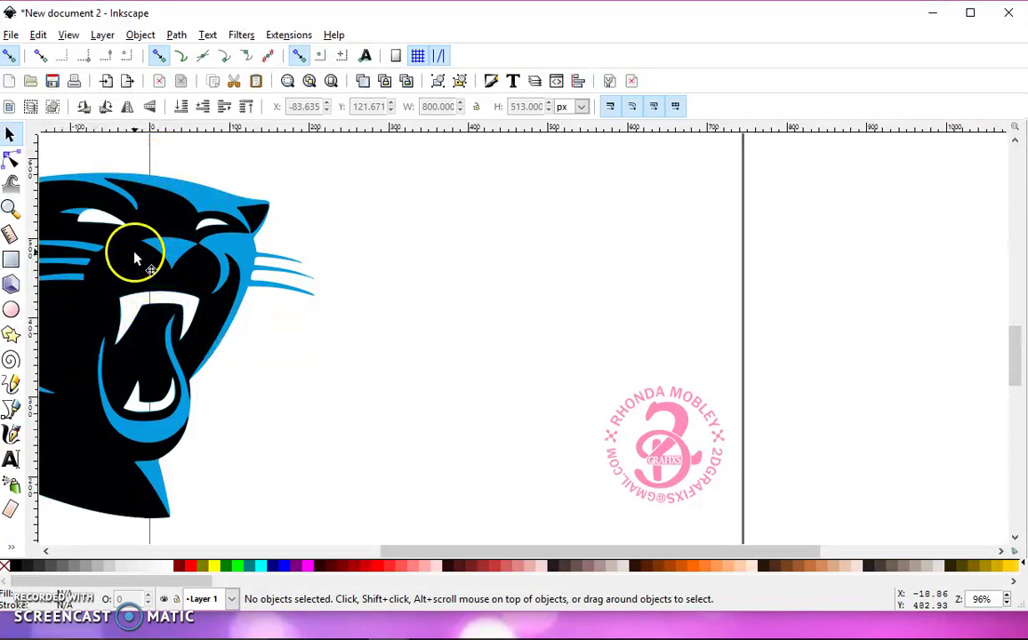
left_click_drag(134, 257, 512, 256)
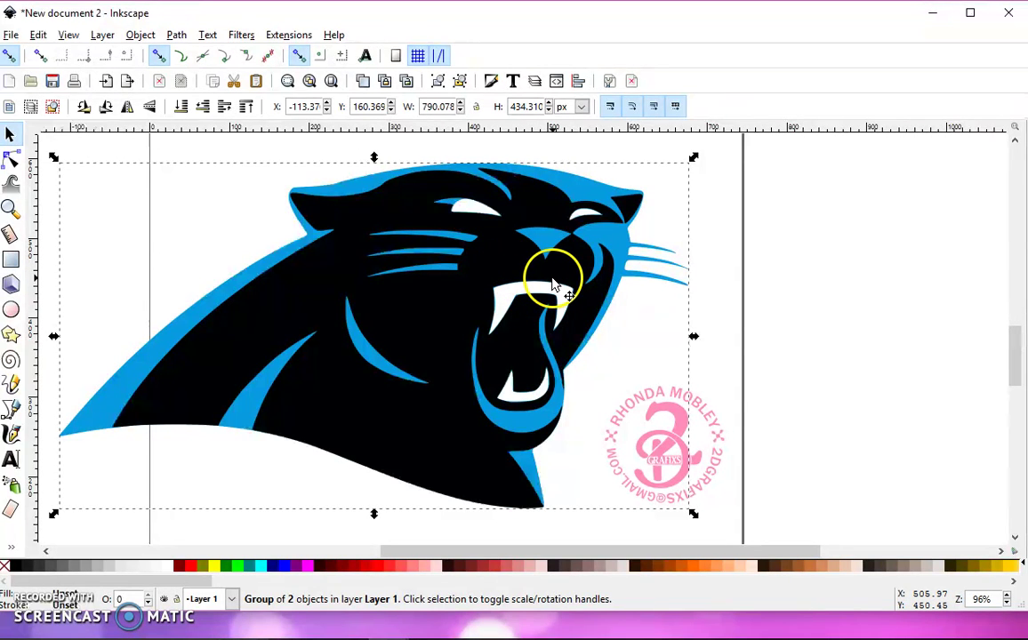
Step: Clear the selection and switch to the Paint Bucket tool with Shift+F7
left_click(53, 107)
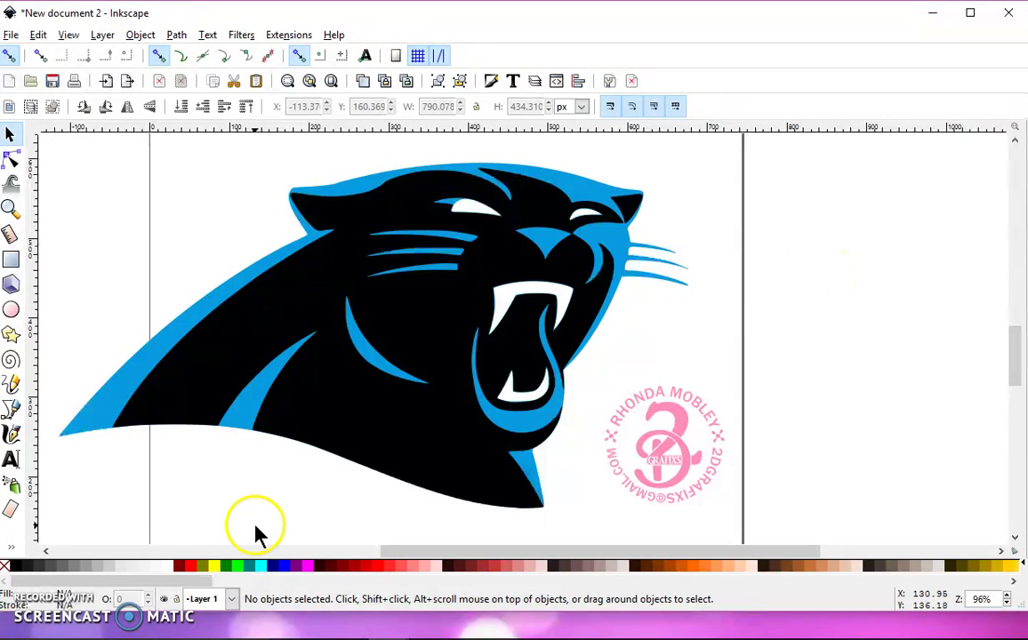
left_click(12, 547)
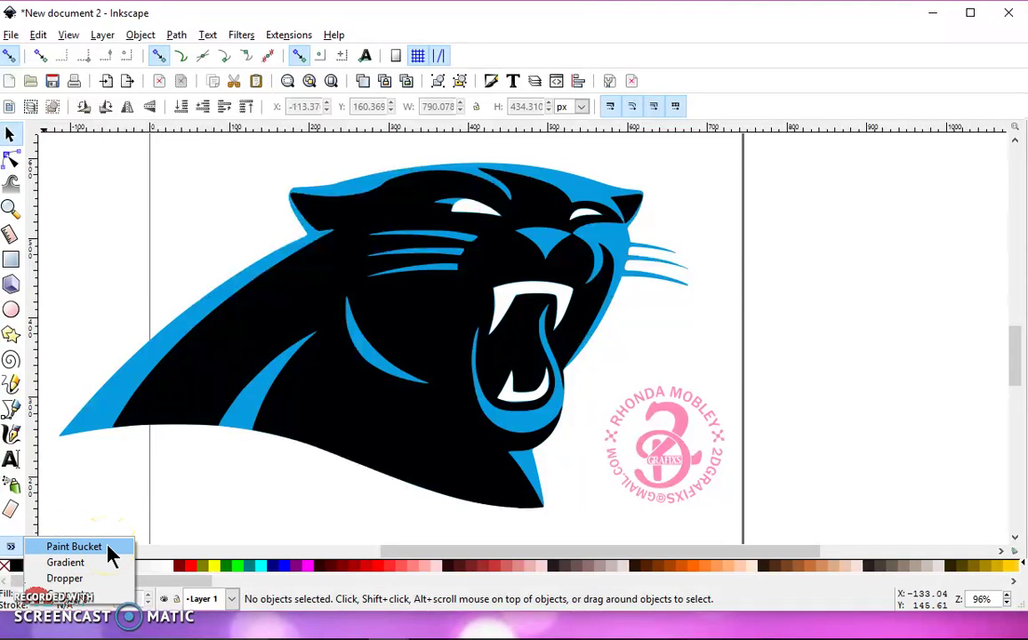
left_click(828, 406)
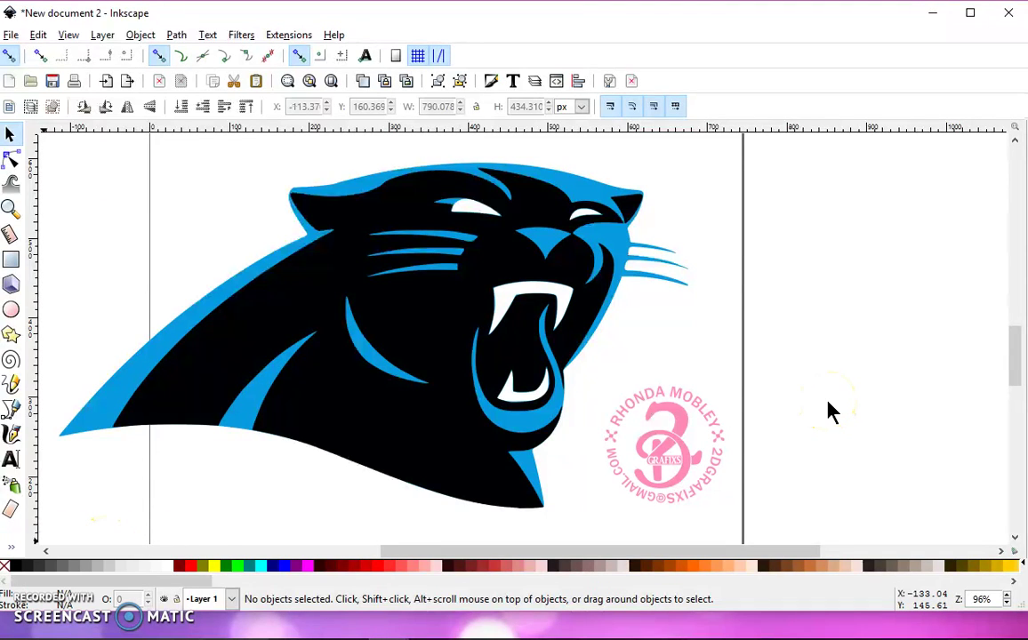
left_click(764, 382)
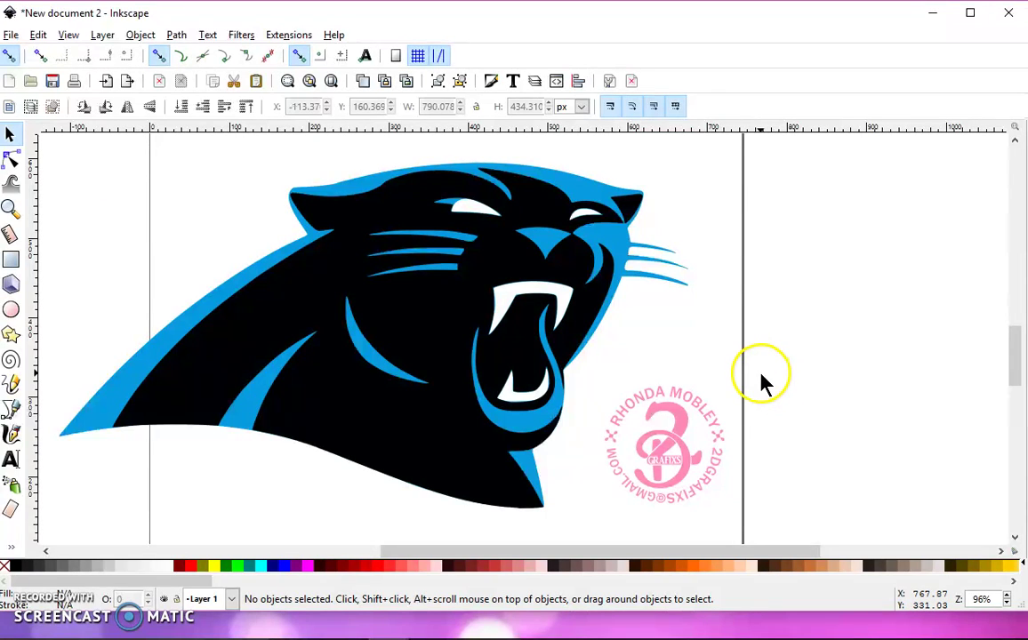
key("shift+F7")
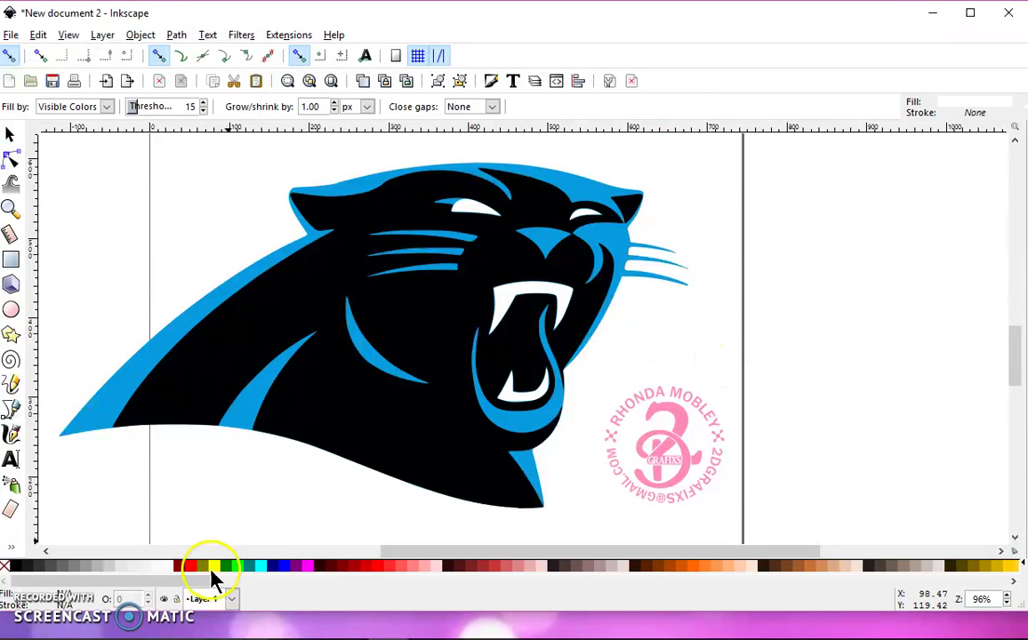
Step: Fill the panther's eyes, upper fang and lower tooth with white
left_click(172, 570)
left_click(507, 266)
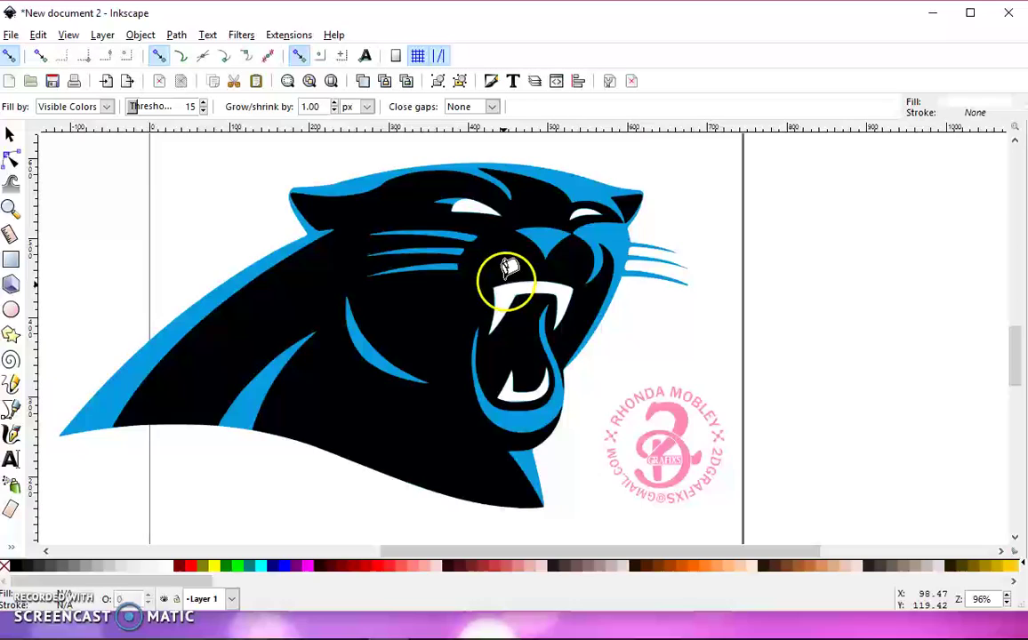
scroll(580, 223, "up", 2, "ctrl")
scroll(581, 204, "up", 5)
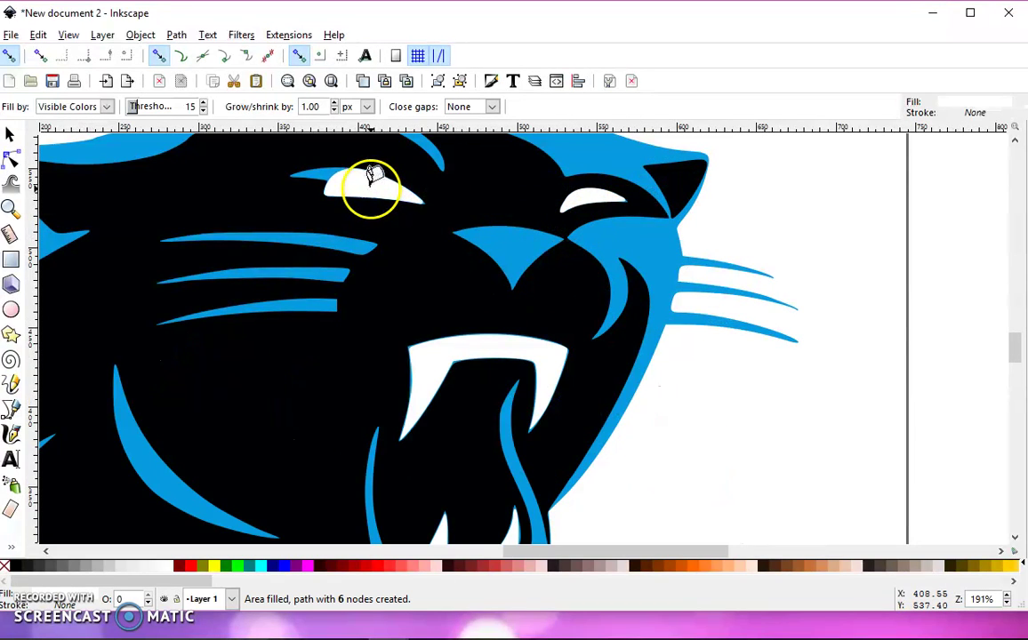
left_click(432, 367)
scroll(434, 367, "down", 2, "ctrl")
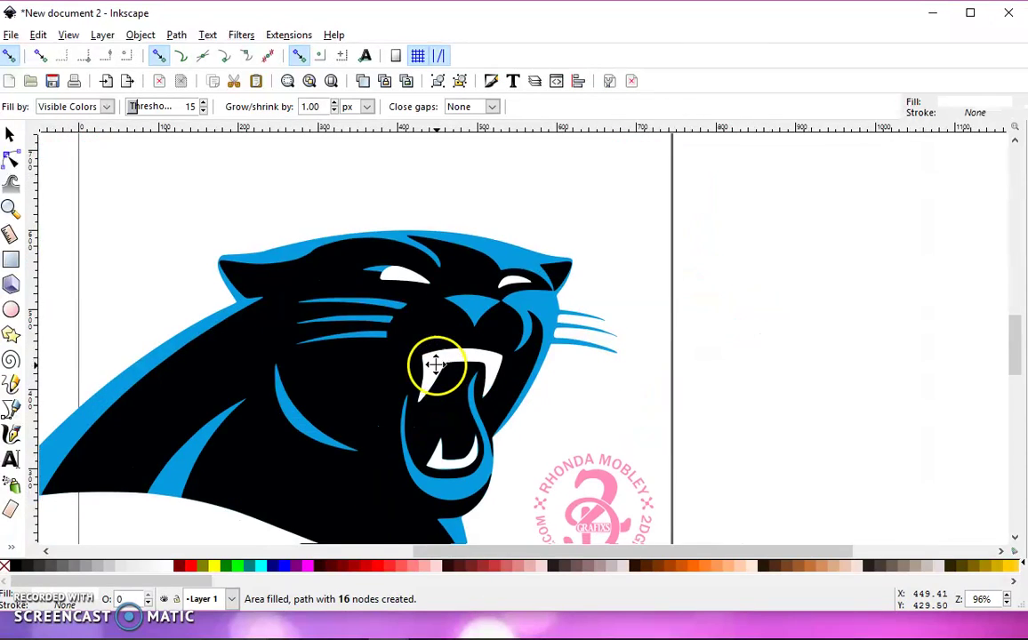
scroll(435, 365, "up", 1, "ctrl")
left_click(452, 422)
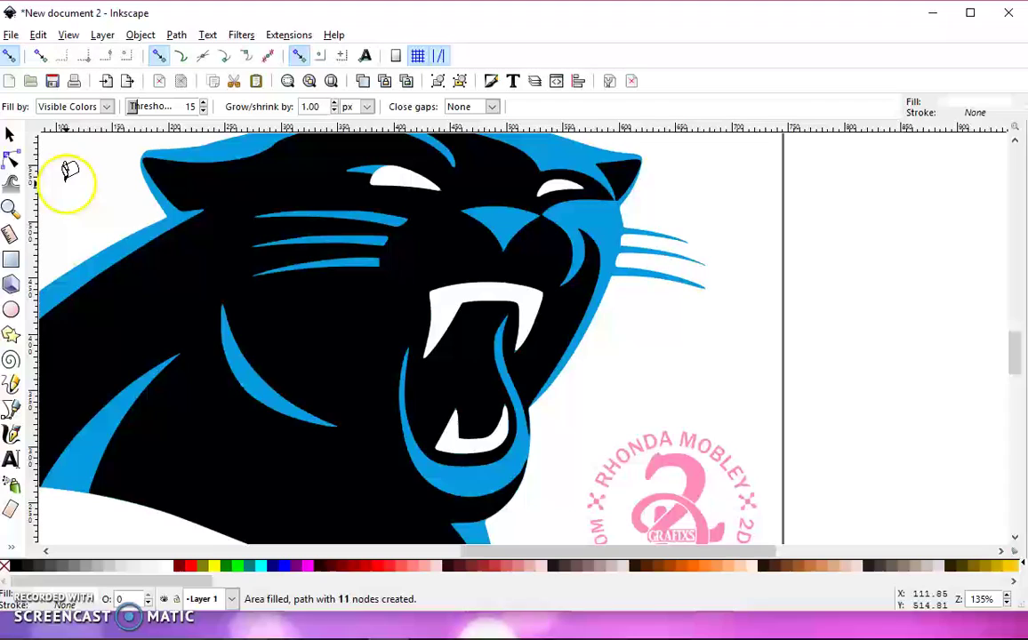
Step: Combine the white fang, tooth and eye paths into one 39-node path, kept in place over the panther
left_click(10, 136)
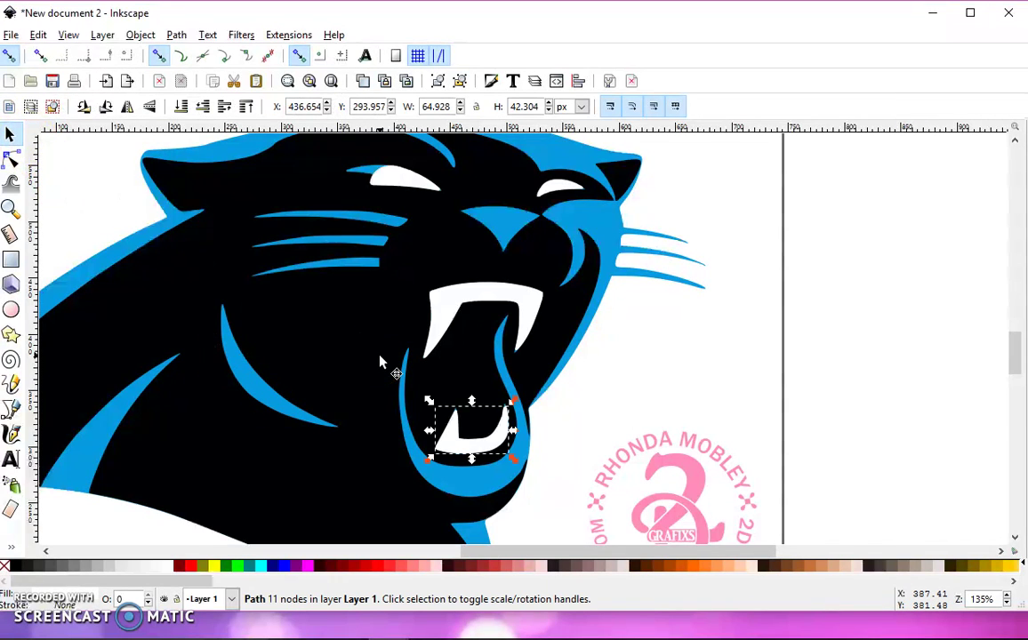
left_click(452, 320, "shift")
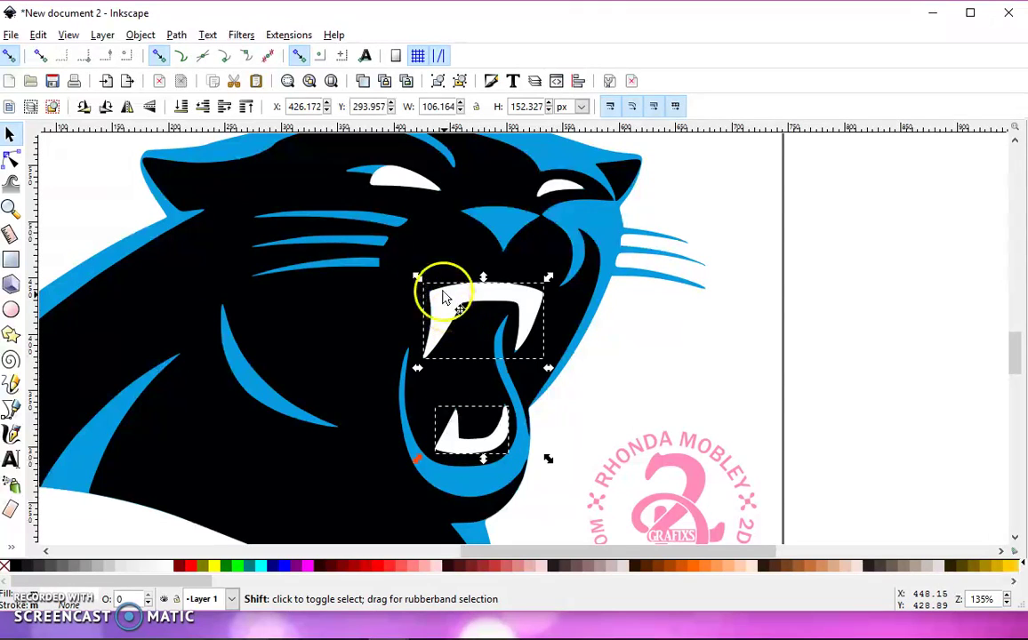
left_click(404, 177, "shift")
left_click(567, 191, "shift")
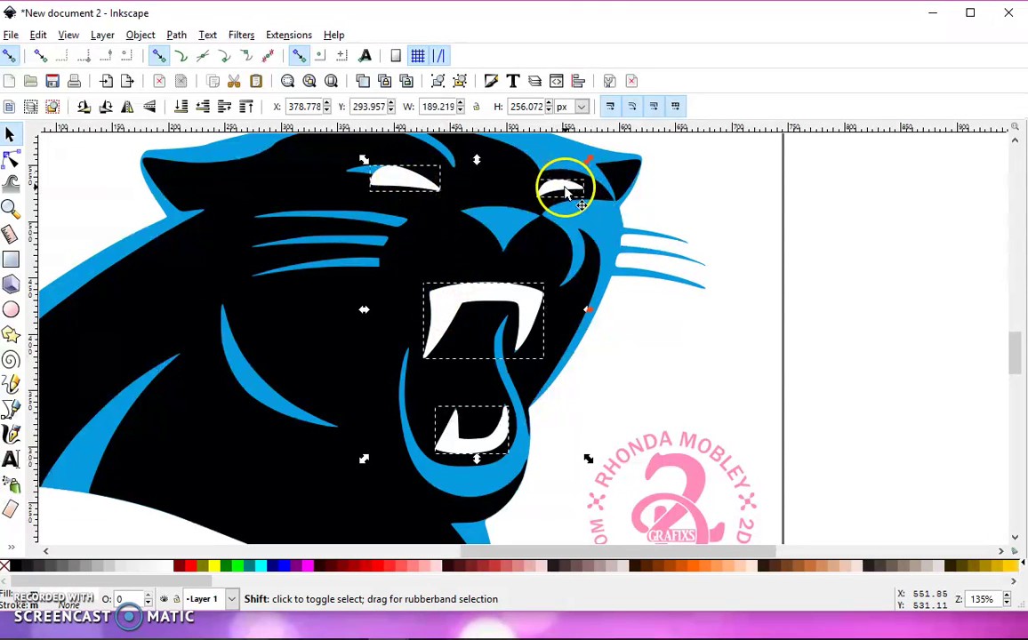
left_click(179, 36)
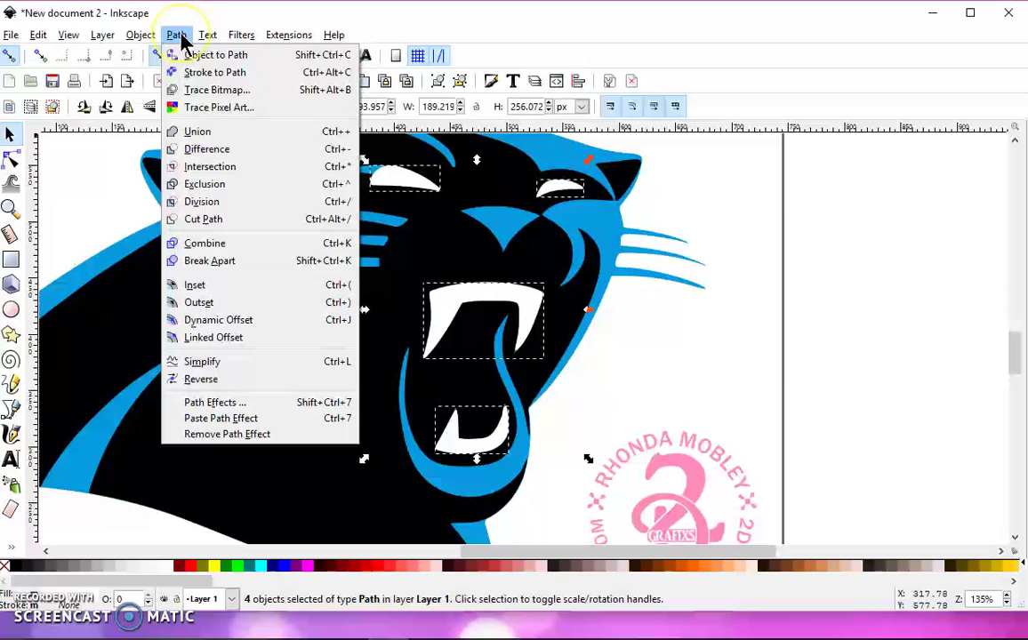
left_click(253, 243)
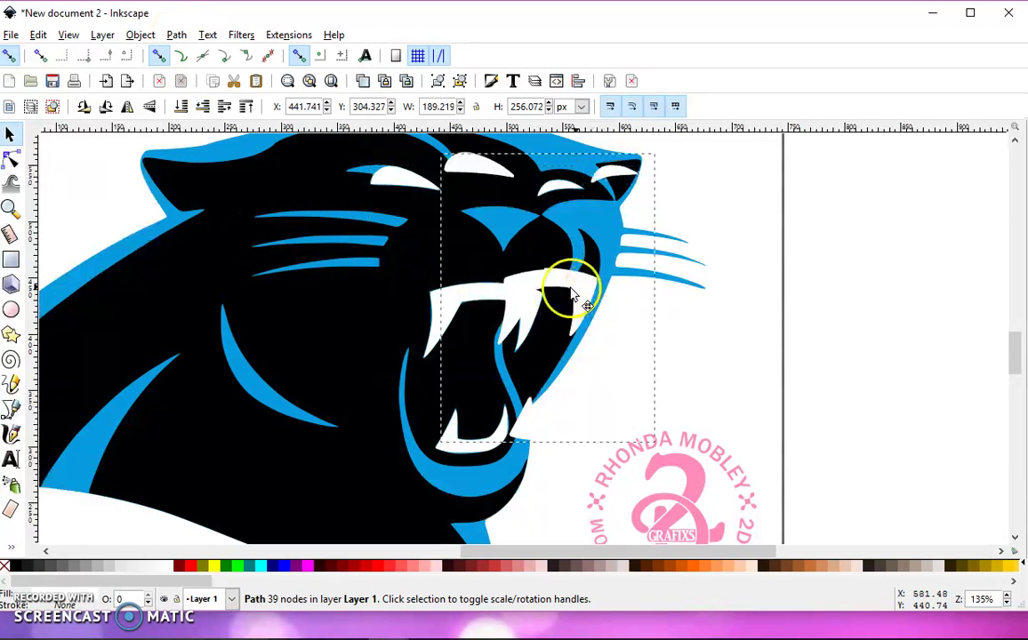
key("ctrl+z")
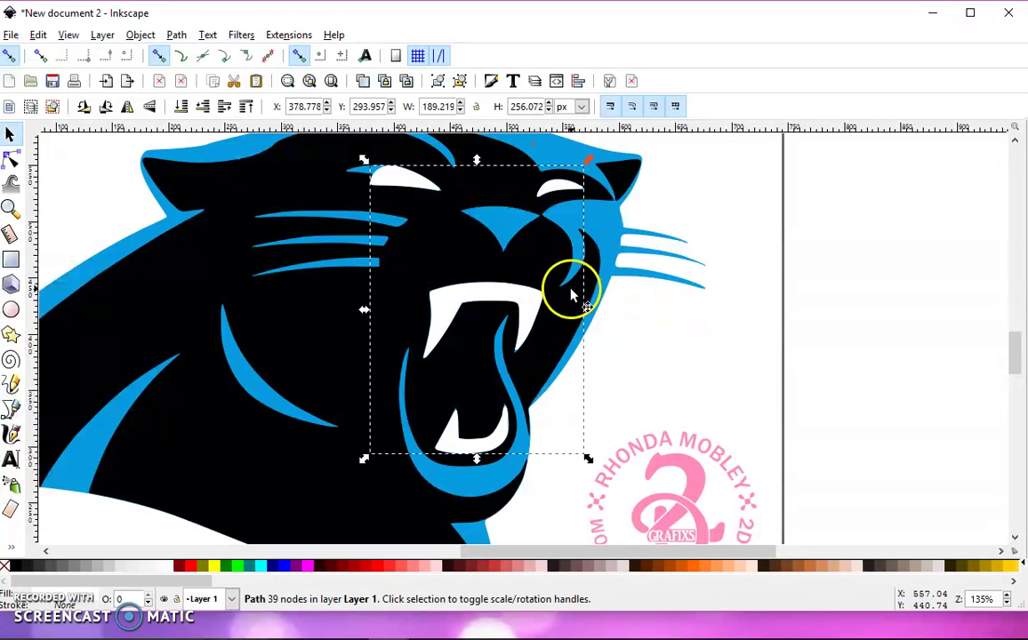
Step: Ungroup the traced panther group into two separate paths, then deselect everything
left_click(281, 185)
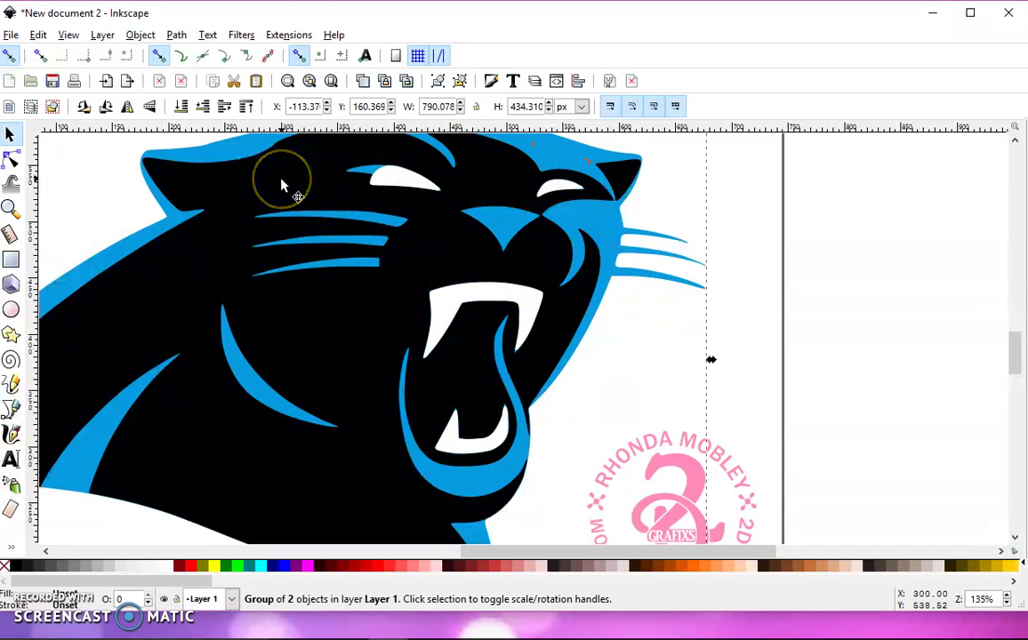
left_click(460, 82)
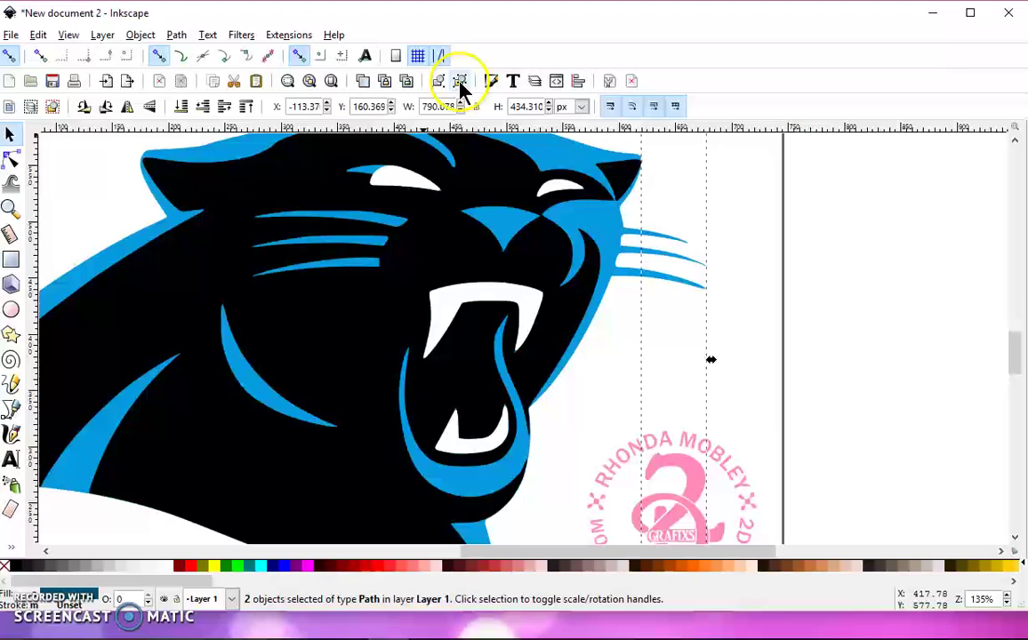
left_click(460, 82)
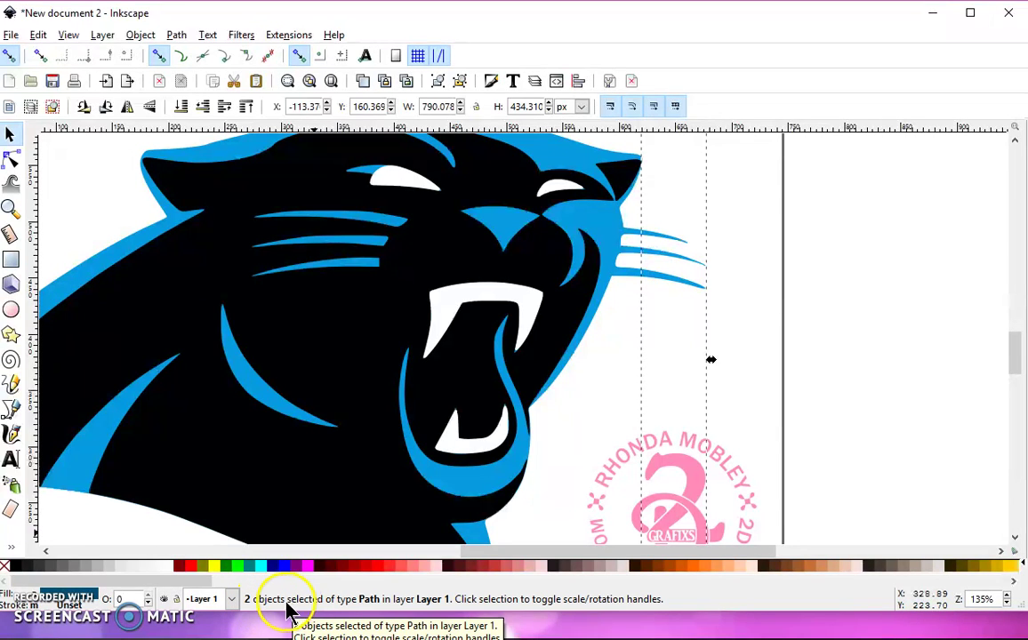
left_click(793, 325)
scroll(487, 276, "down", 1)
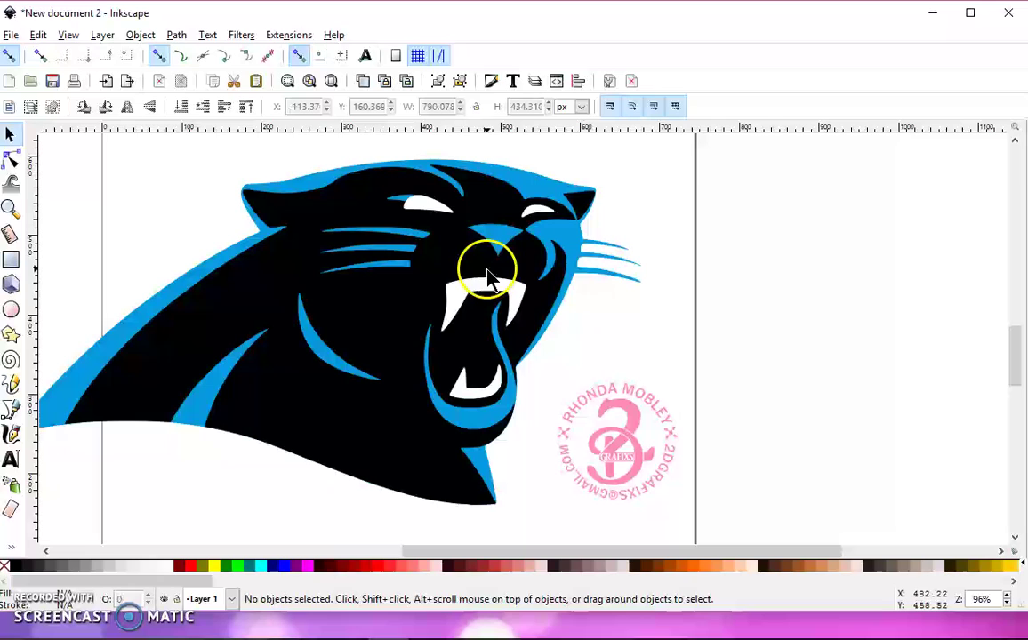
left_click_drag(411, 304, 465, 297)
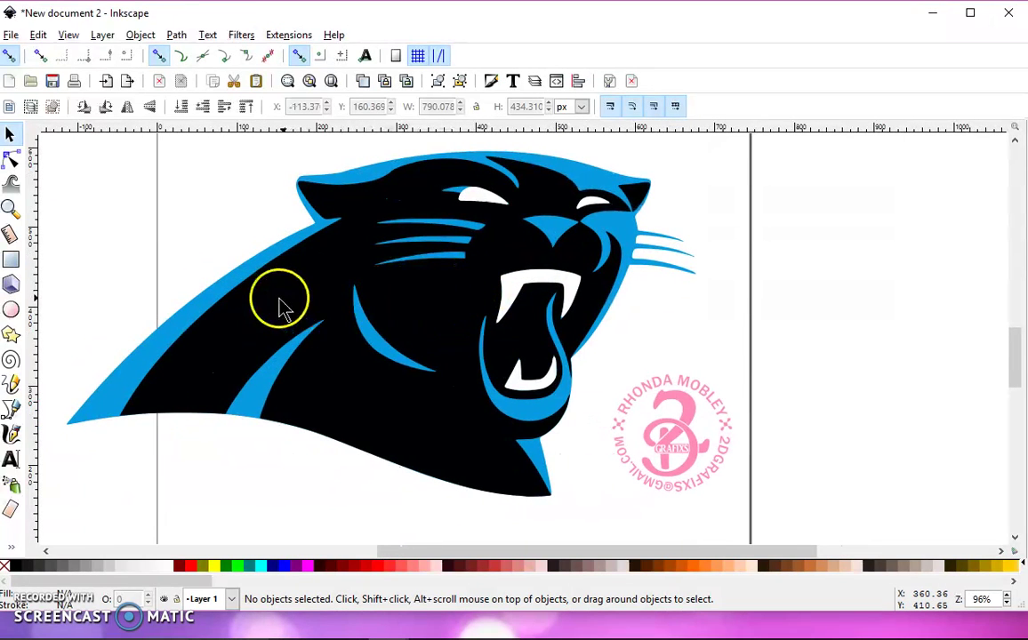
left_click_drag(384, 347, 224, 382)
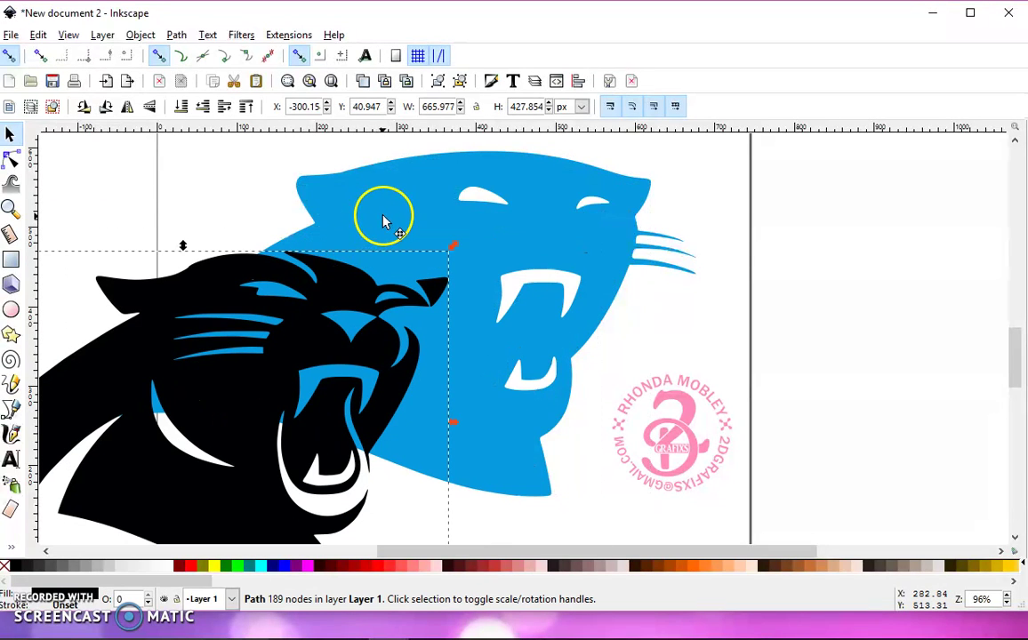
left_click_drag(384, 222, 475, 223)
left_click_drag(557, 282, 435, 290)
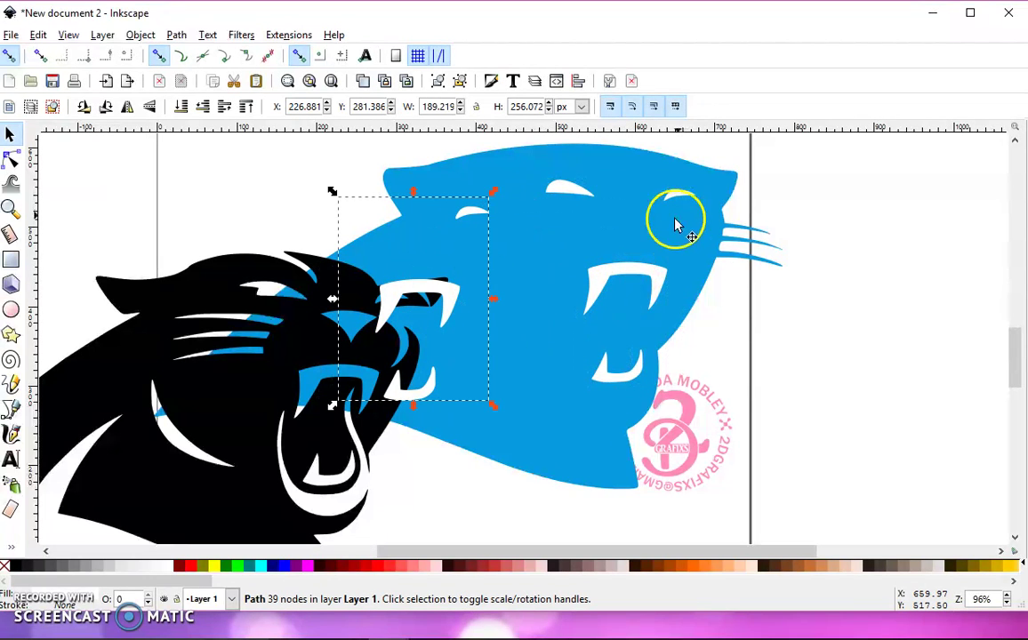
left_click_drag(676, 225, 703, 225)
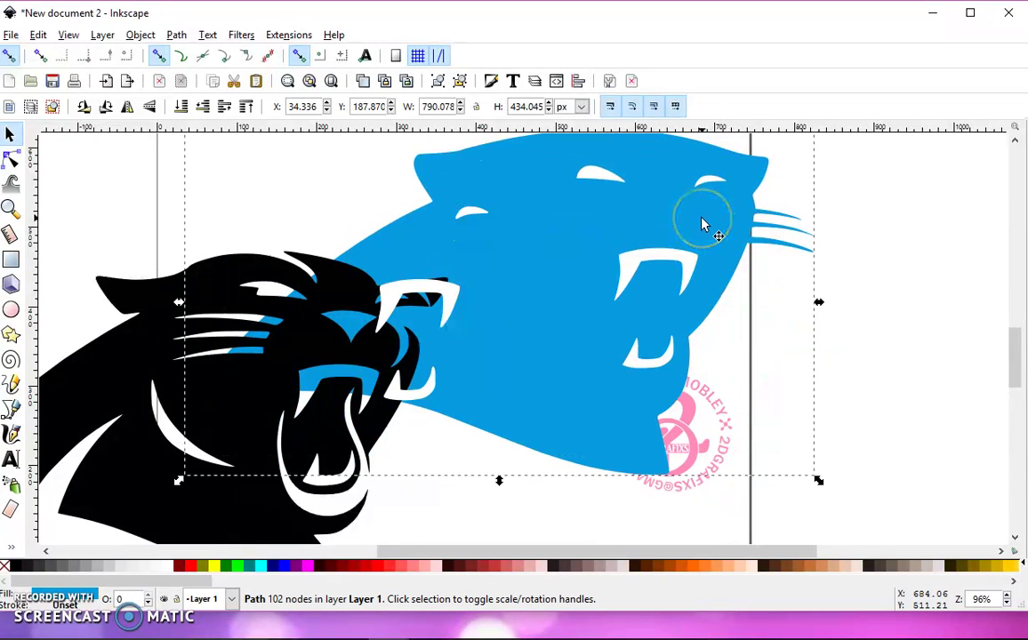
key("ctrl")
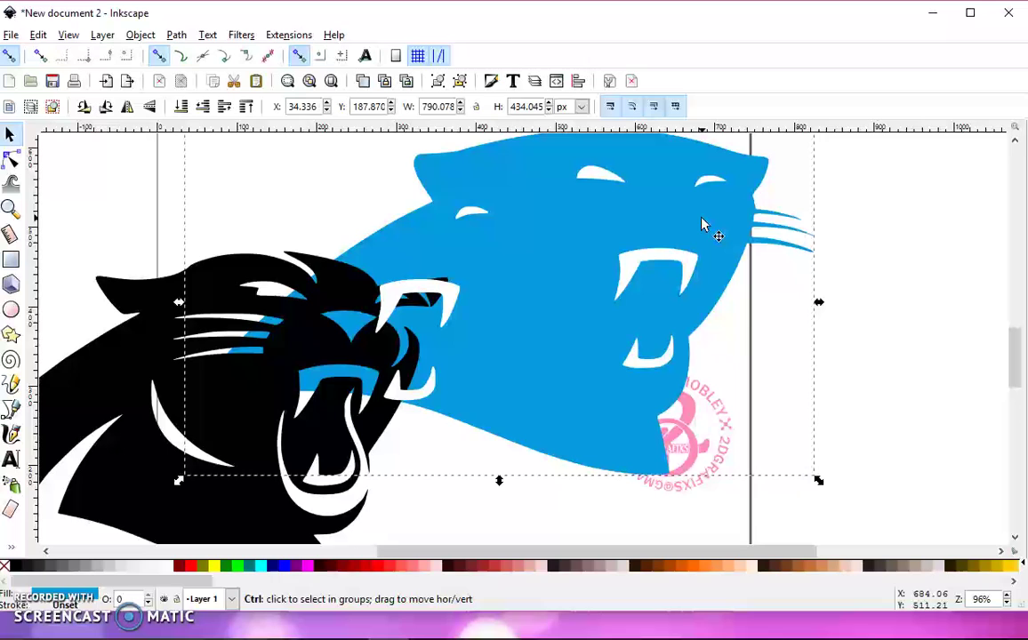
key("ctrl+z")
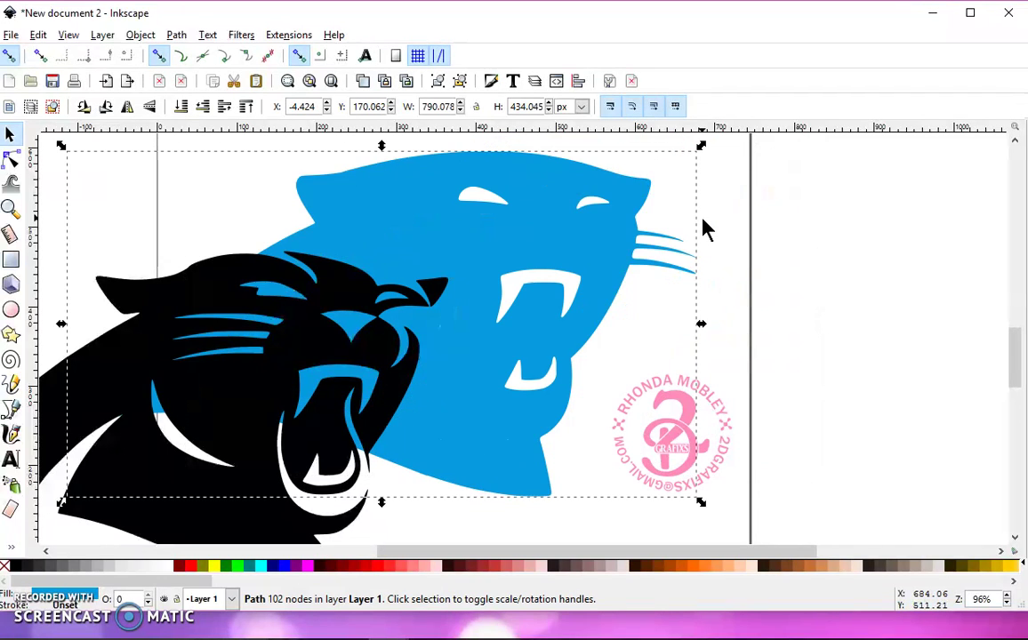
key("ctrl+z")
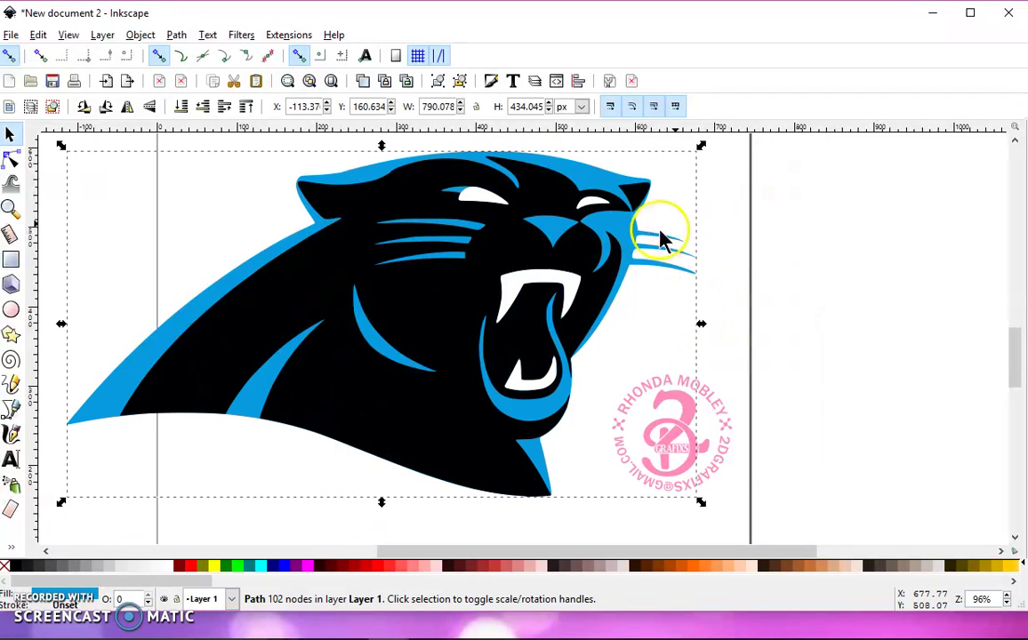
scroll(658, 229, "down", 1)
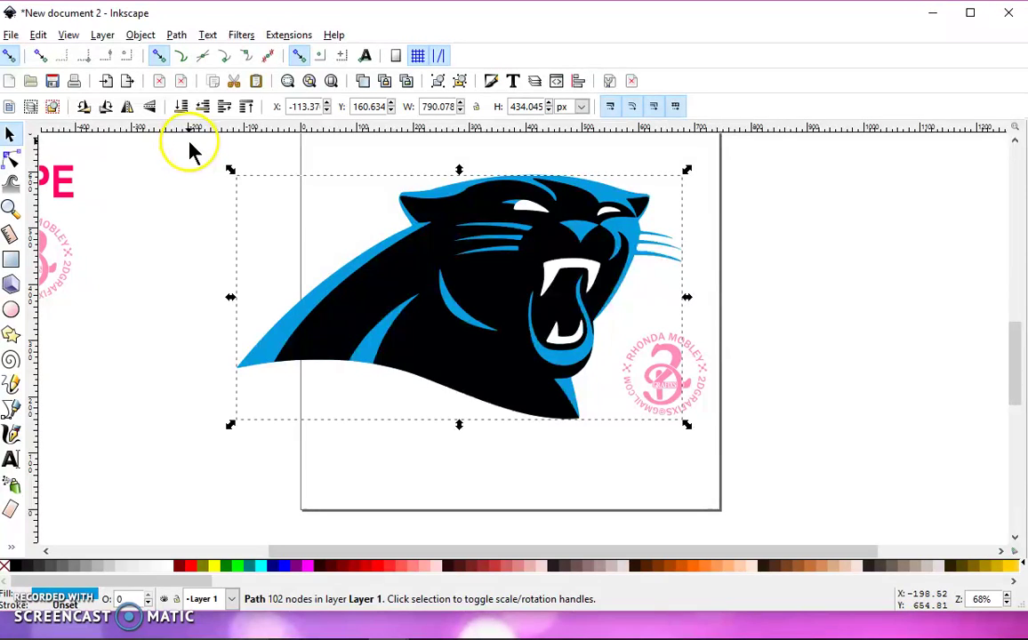
Step: Select the black, blue and white panther paths and group them as one object
left_click_drag(187, 141, 695, 458)
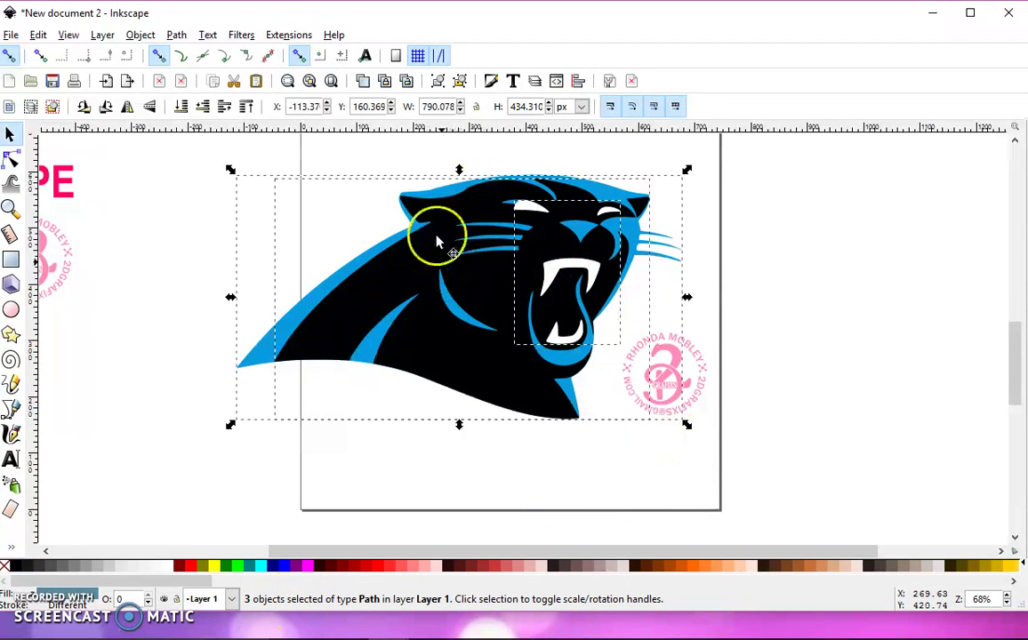
left_click(438, 82)
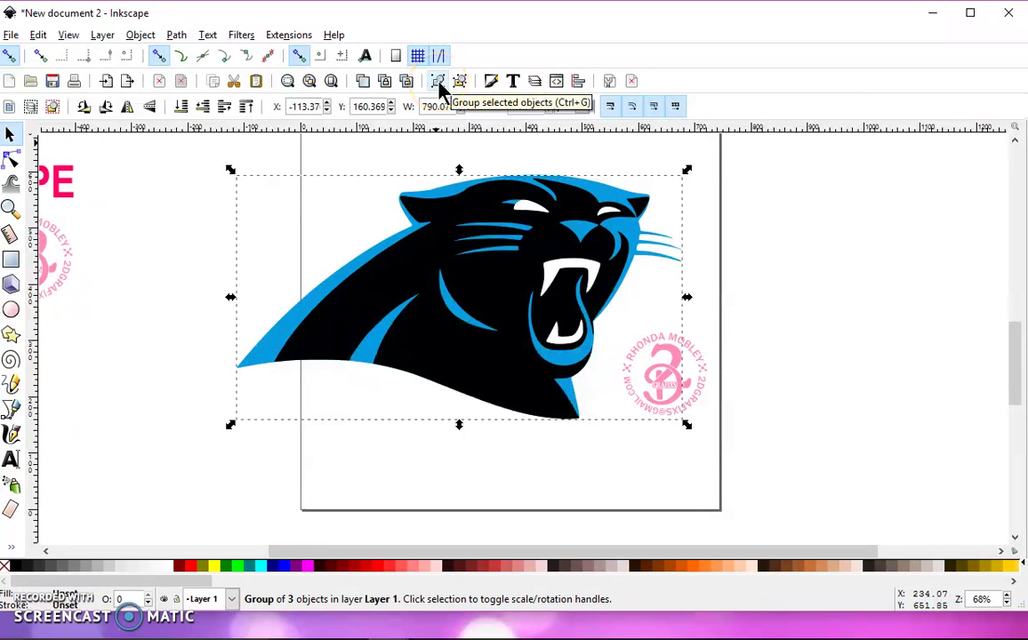
left_click(141, 35)
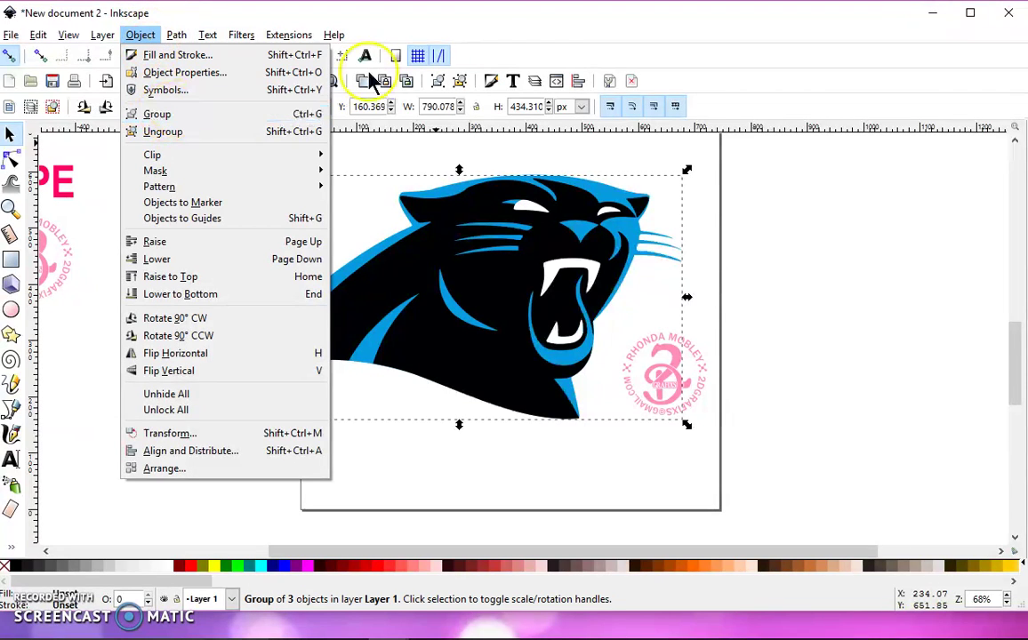
left_click(543, 28)
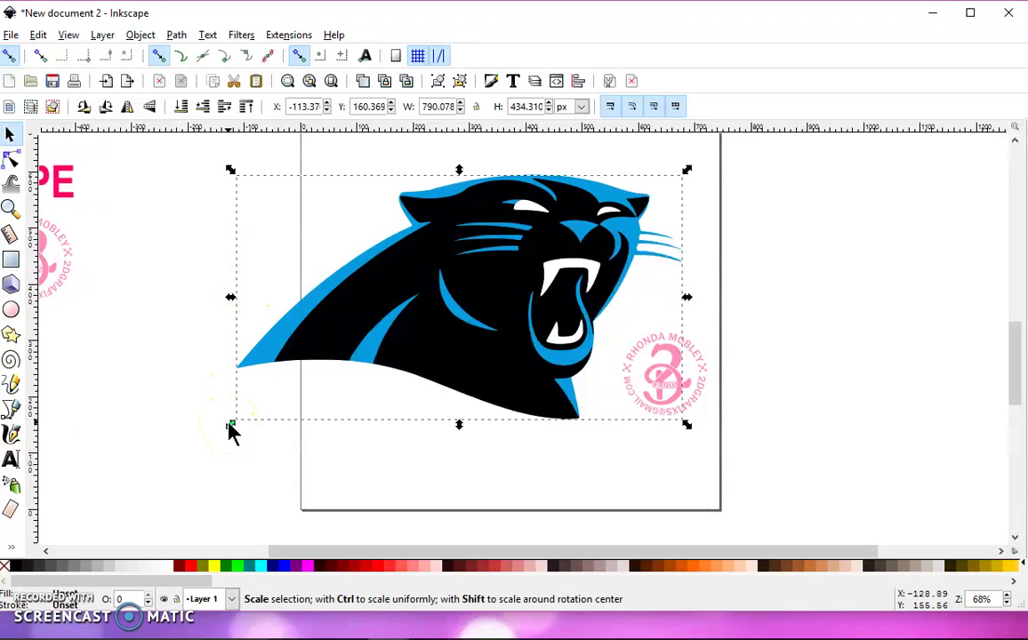
Step: Scale the panther group down to about 483 × 265 px in the page's upper half
left_click_drag(230, 426, 394, 333)
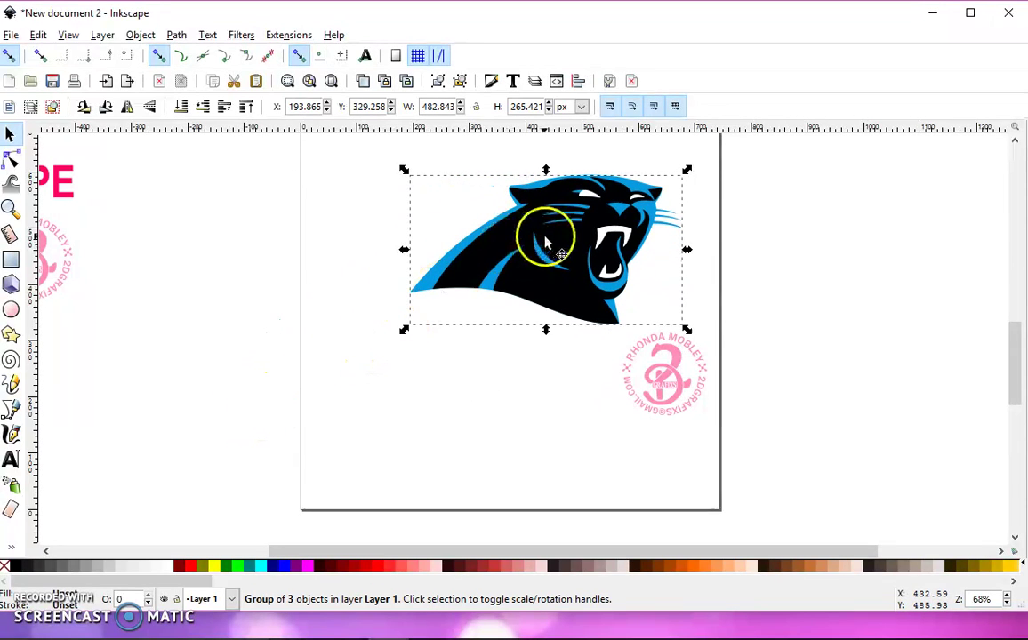
scroll(559, 247, "up", 1)
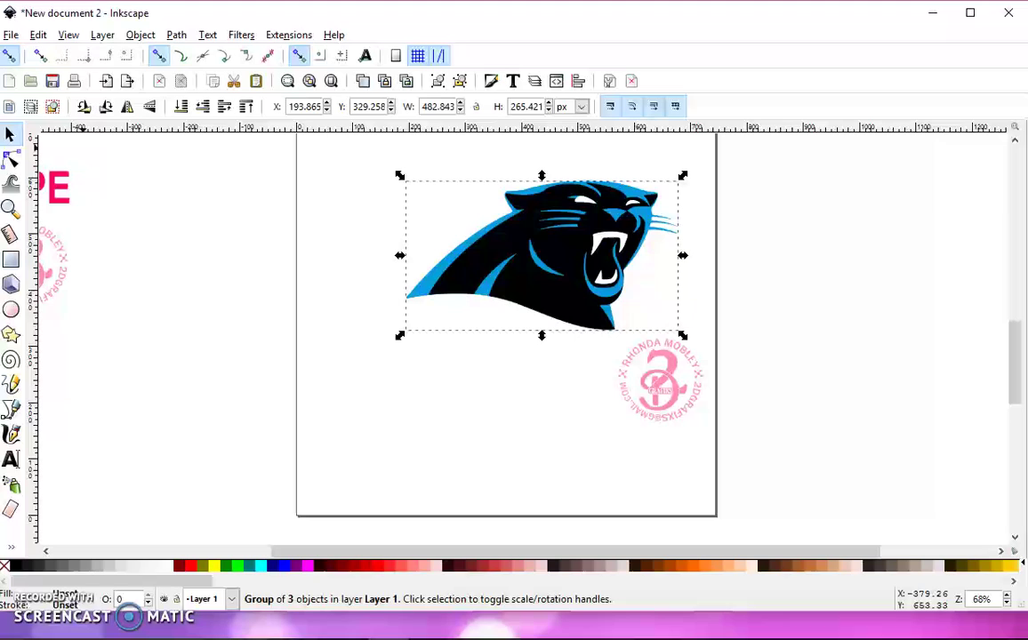
left_click(12, 35)
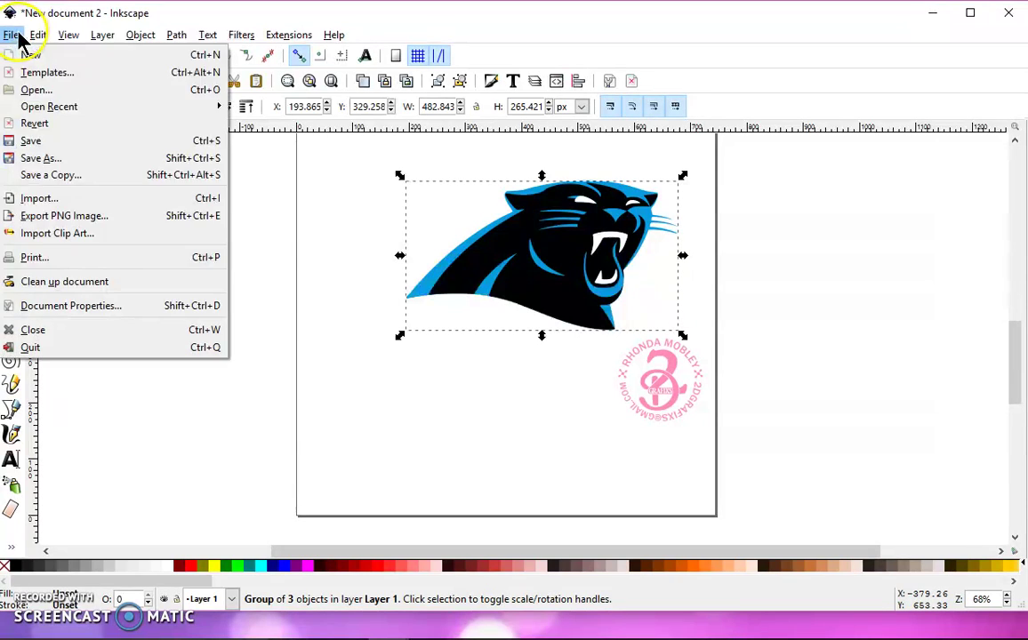
left_click(70, 161)
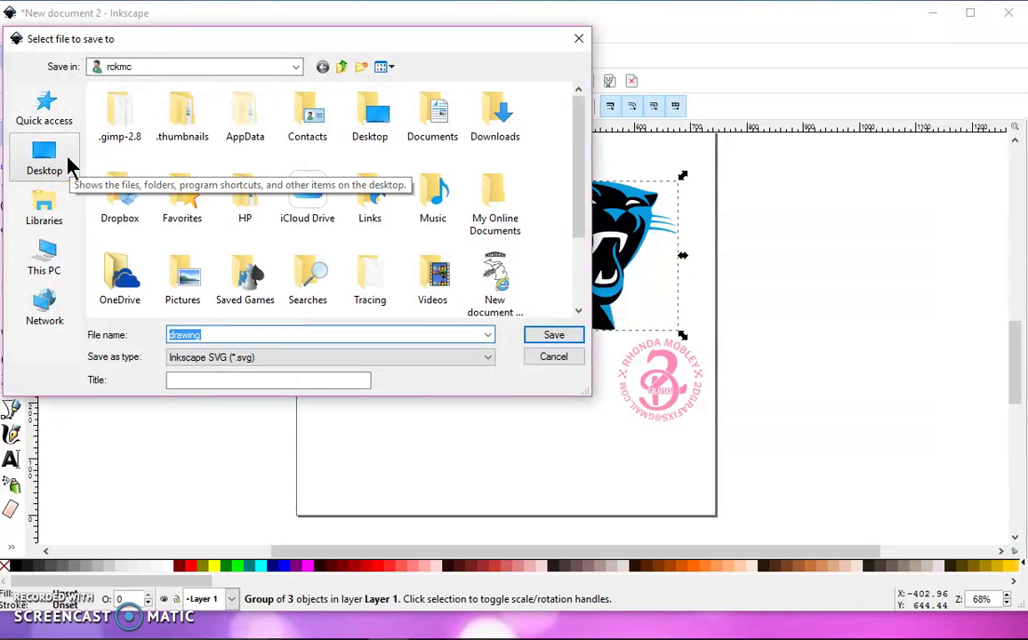
left_click(60, 153)
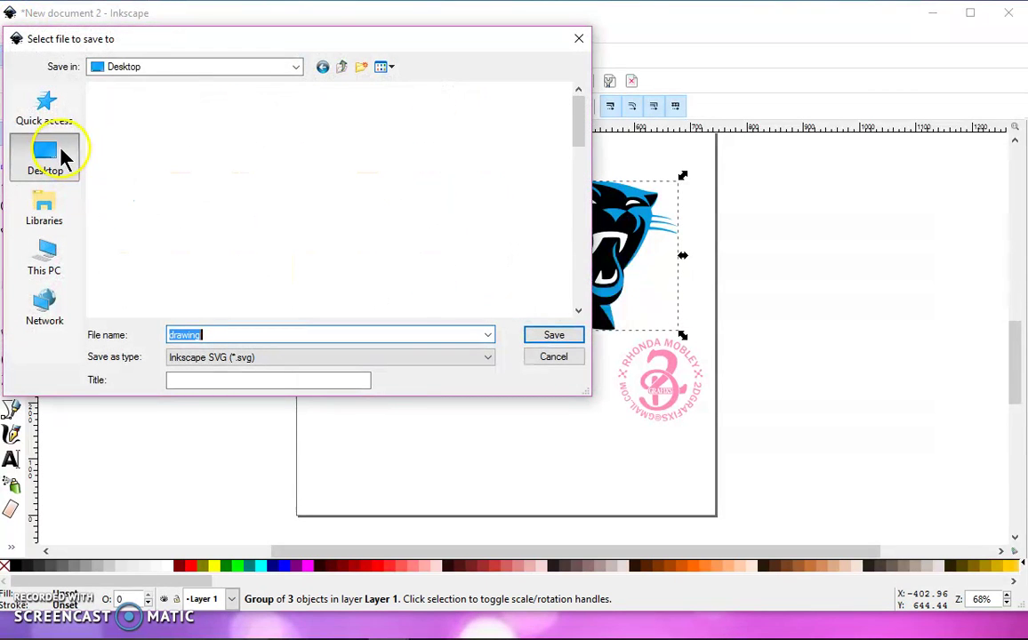
left_click(207, 359)
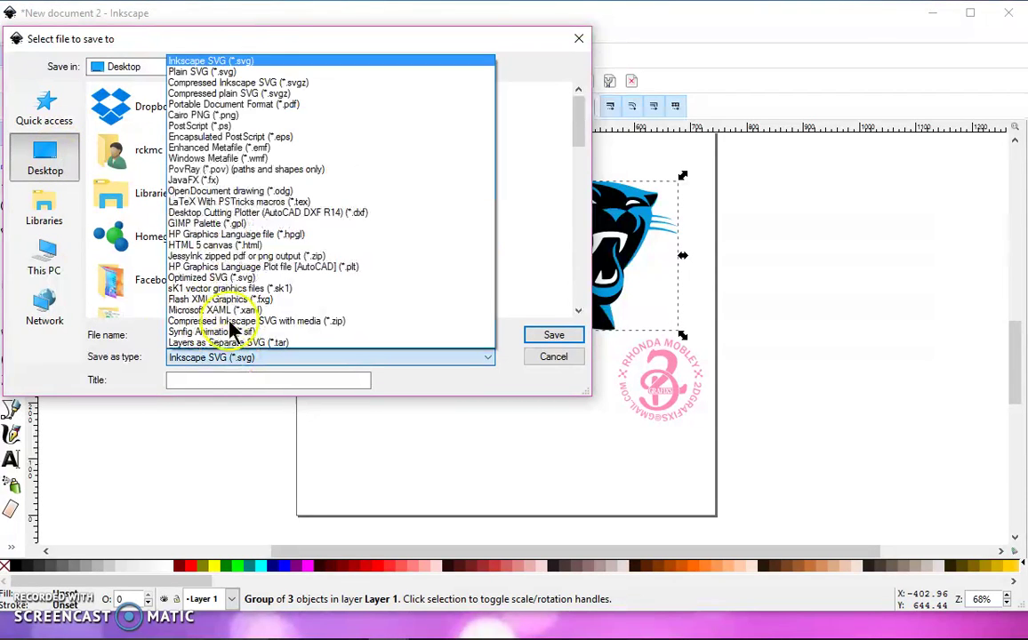
left_click(261, 75)
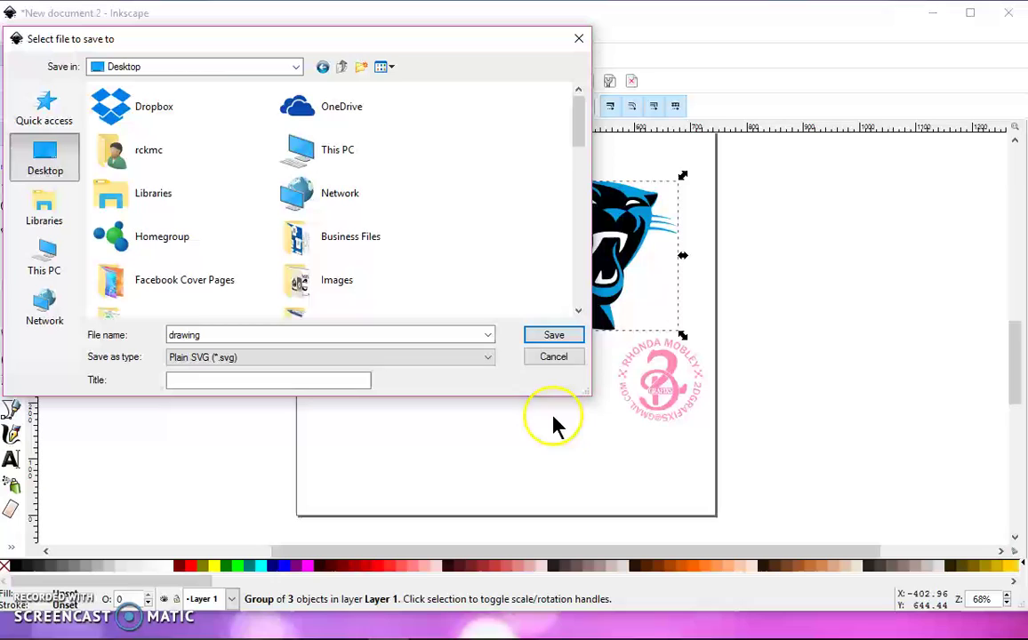
left_click(558, 338)
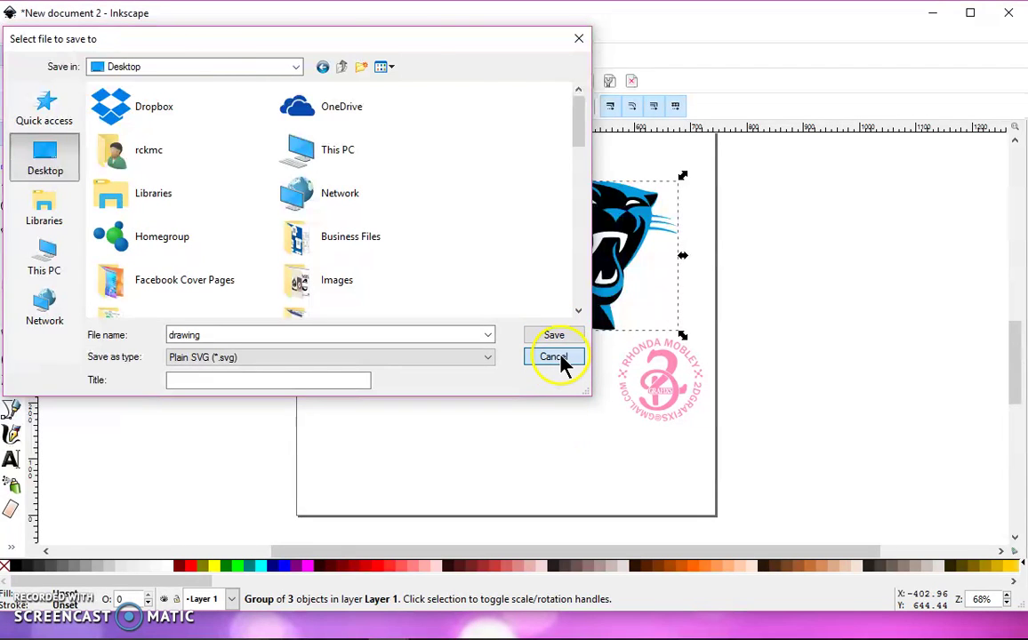
left_click(556, 358)
left_click(314, 288)
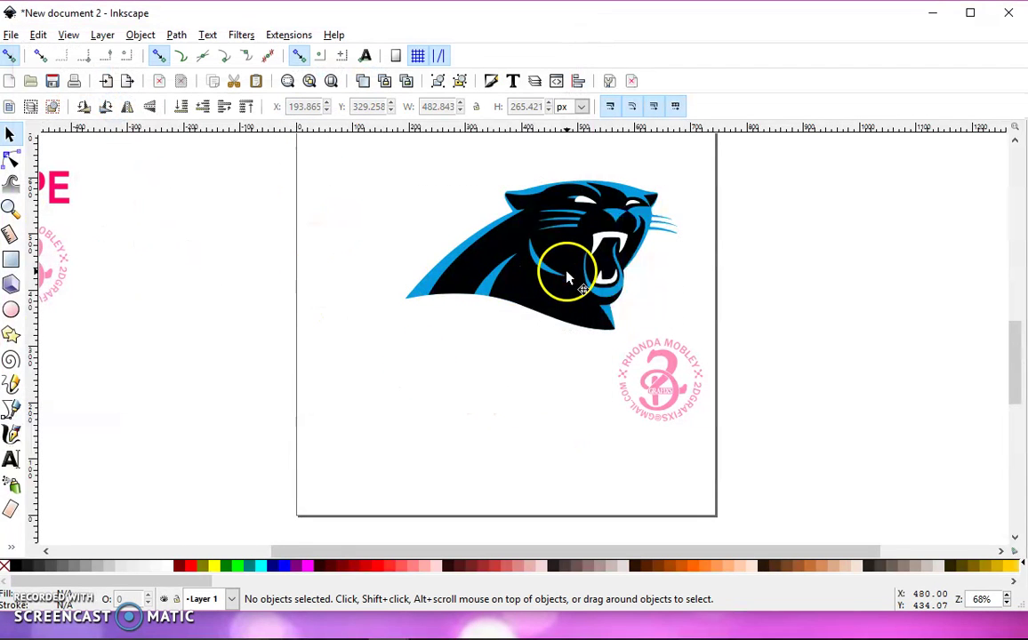
scroll(523, 285, "right", 3)
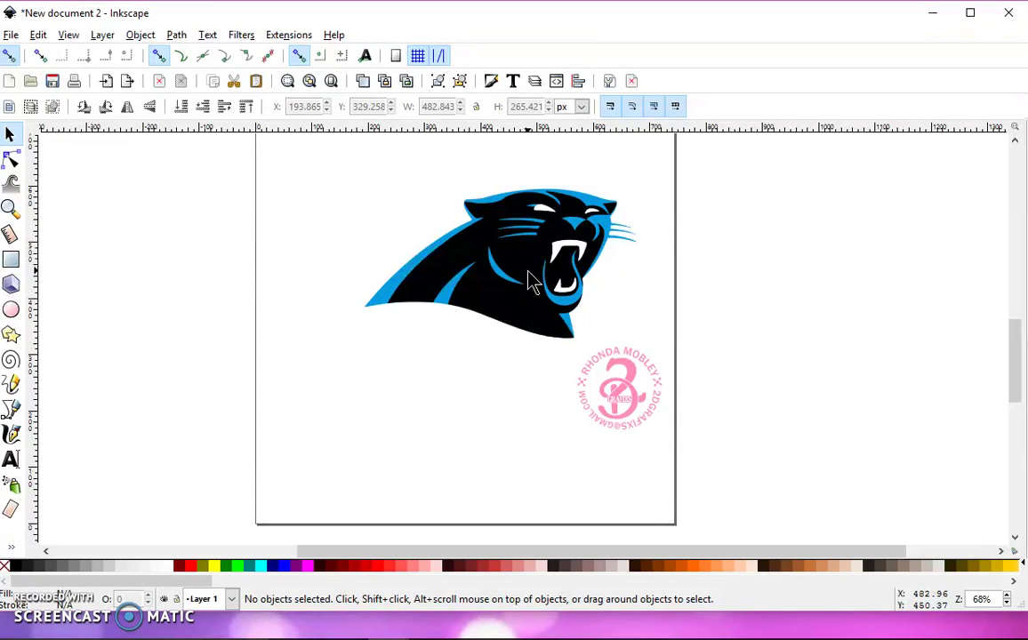
left_click(524, 265)
left_click(606, 279)
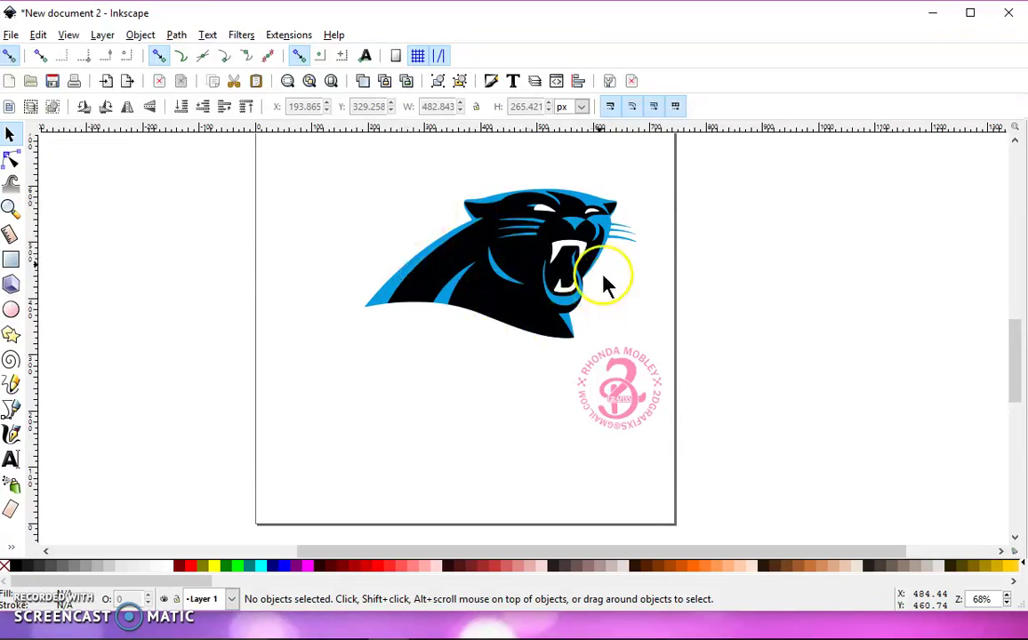
left_click(496, 253)
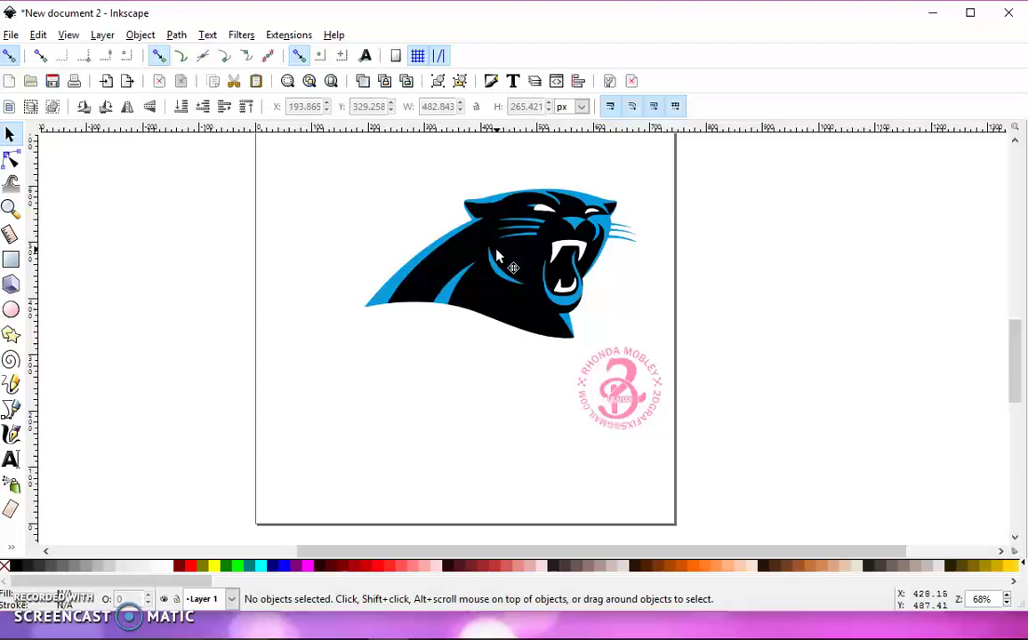
left_click(498, 323)
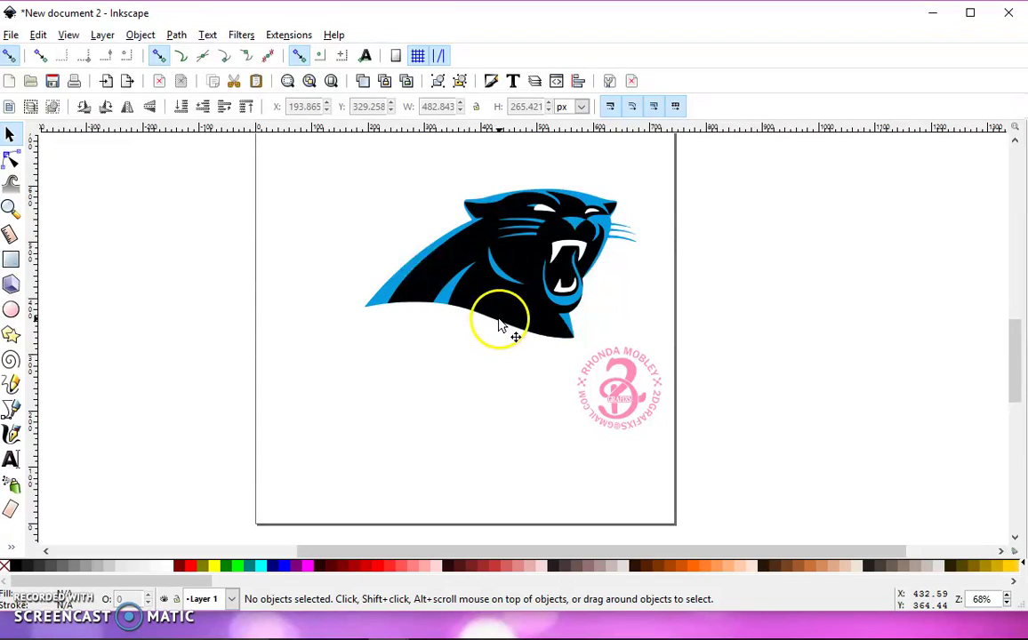